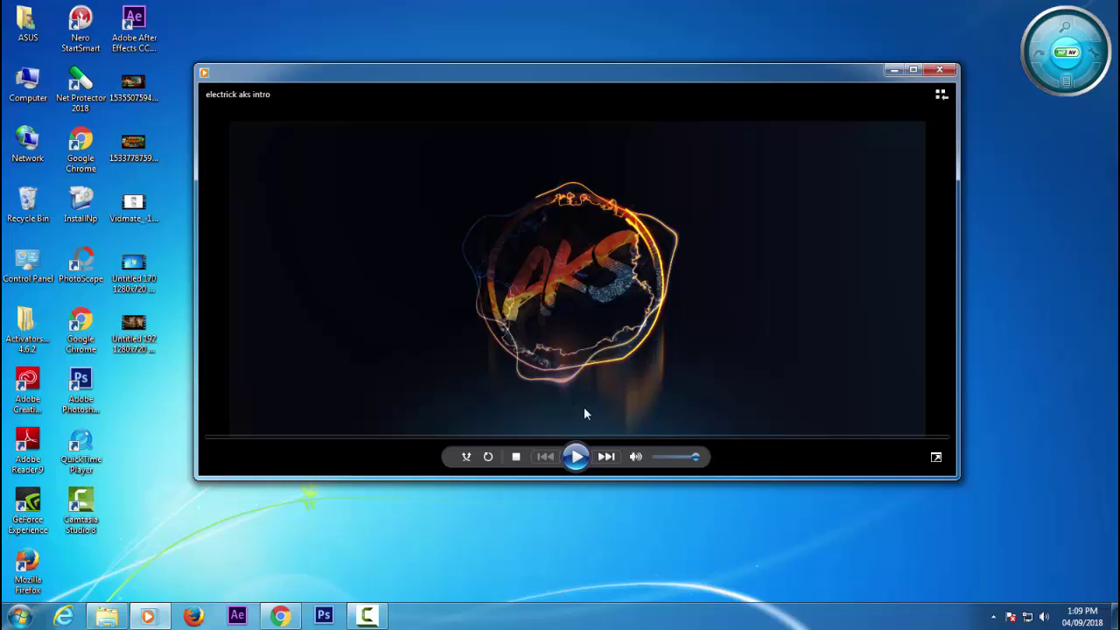
Step: Play the "electrick aks intro" video as an example of the finished intro, and close the player
click(576, 456)
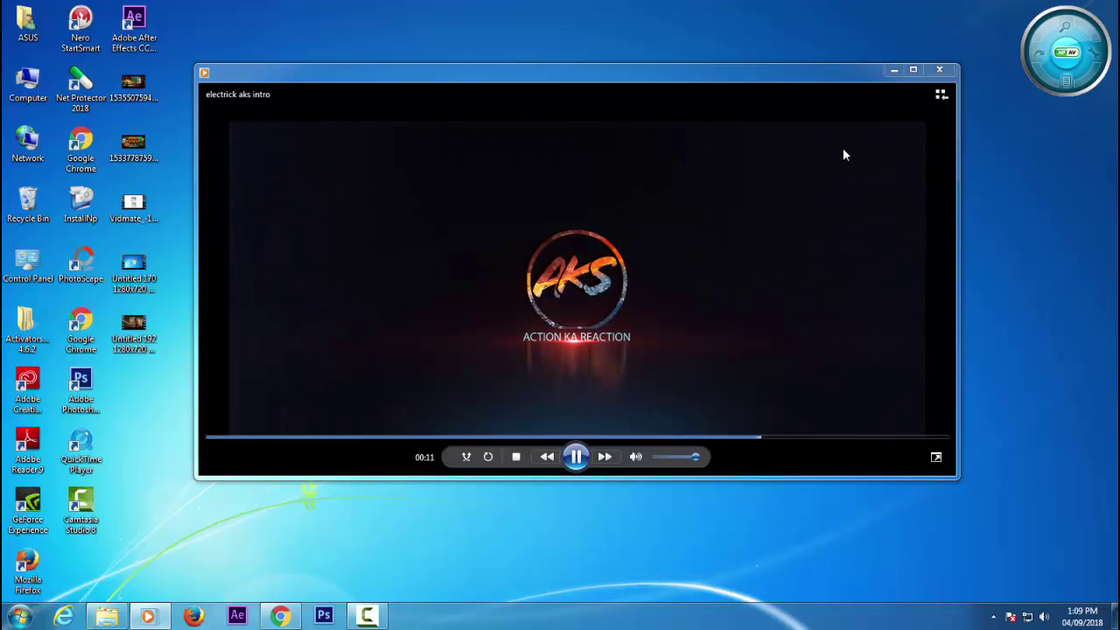
key(alt+F4)
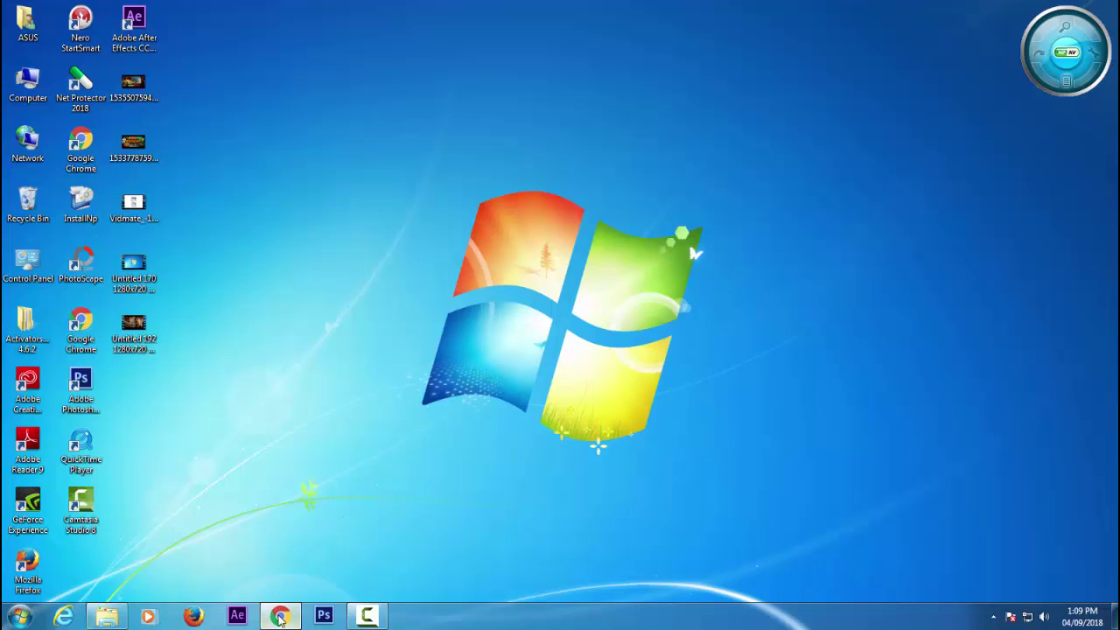
Step: Switch to Chrome and look through the YouTube results for "free intro templates adobe after effects"
click(277, 615)
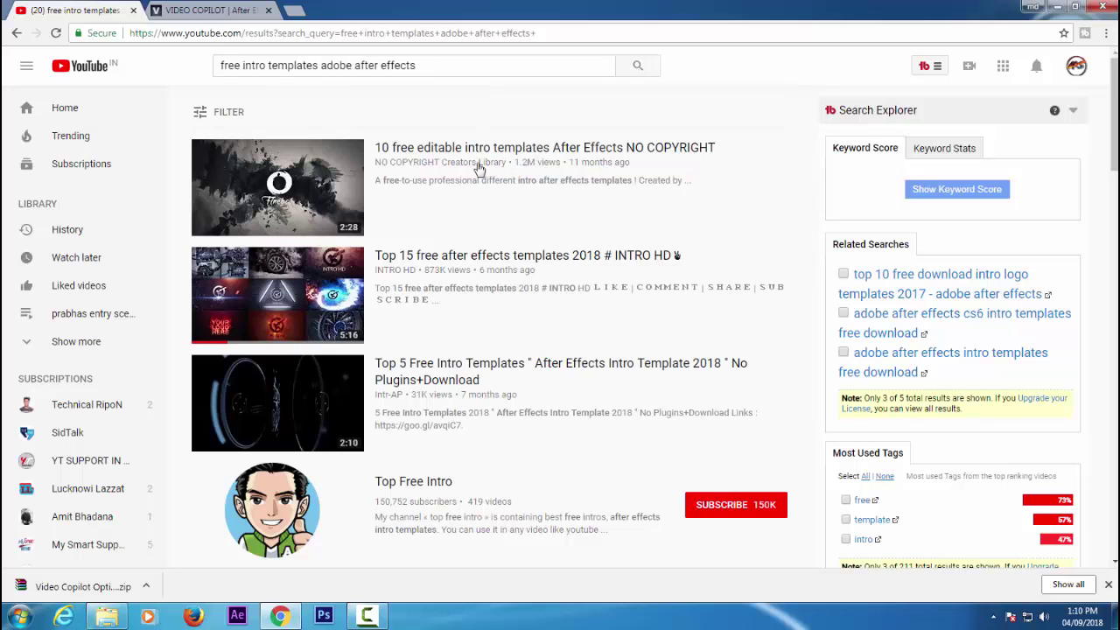
scroll(499, 280, down, 9)
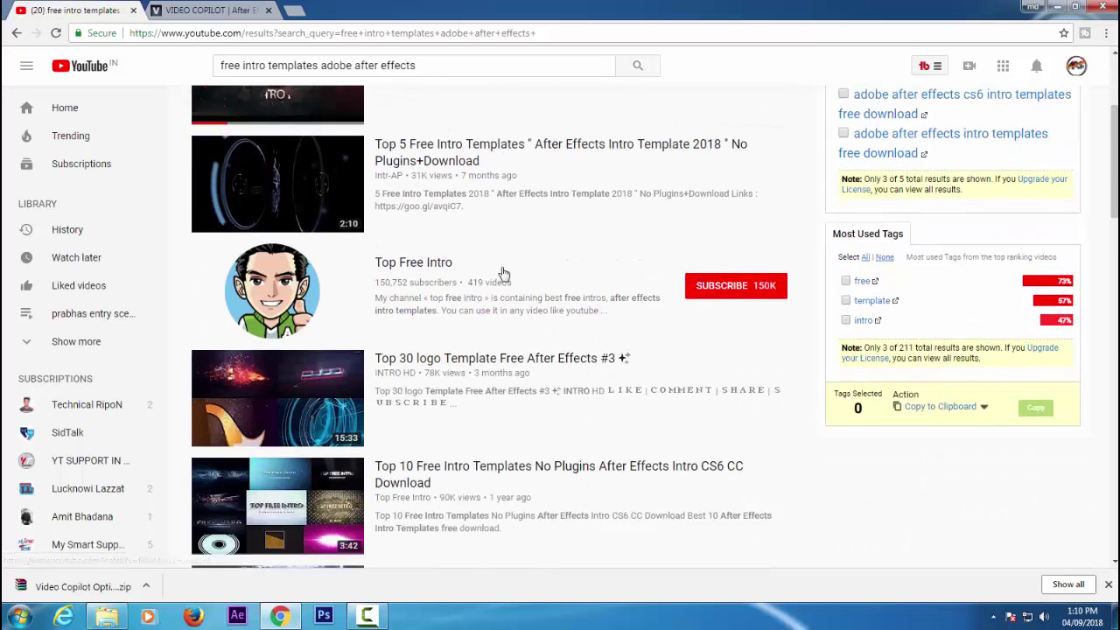
scroll(503, 274, up, 6)
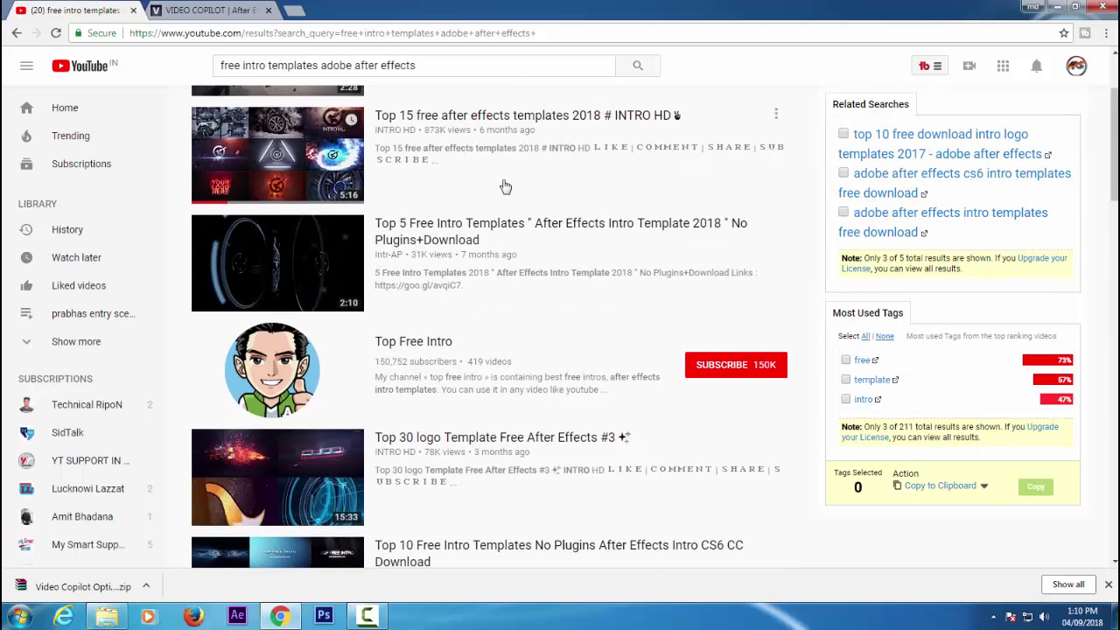
scroll(506, 184, up, 2)
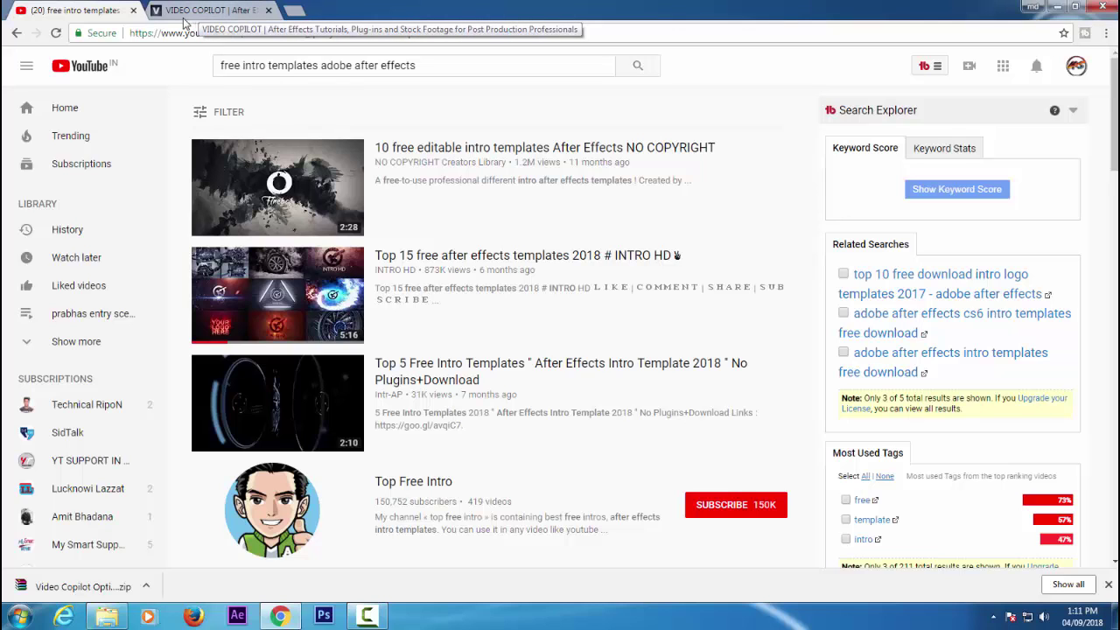
mouse_move(392, 224)
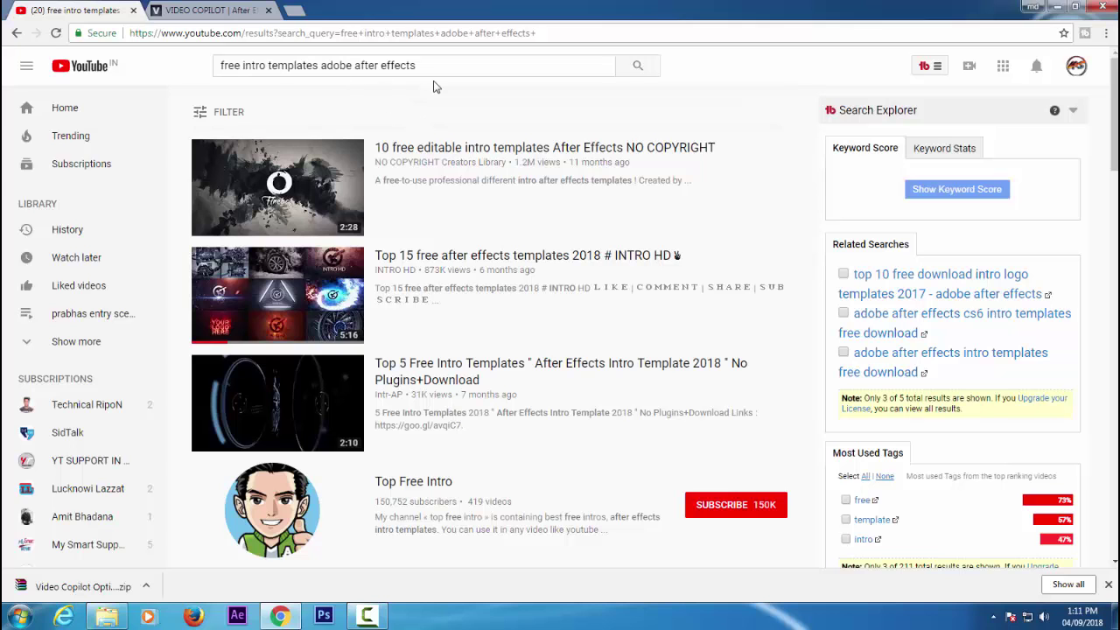
mouse_move(494, 278)
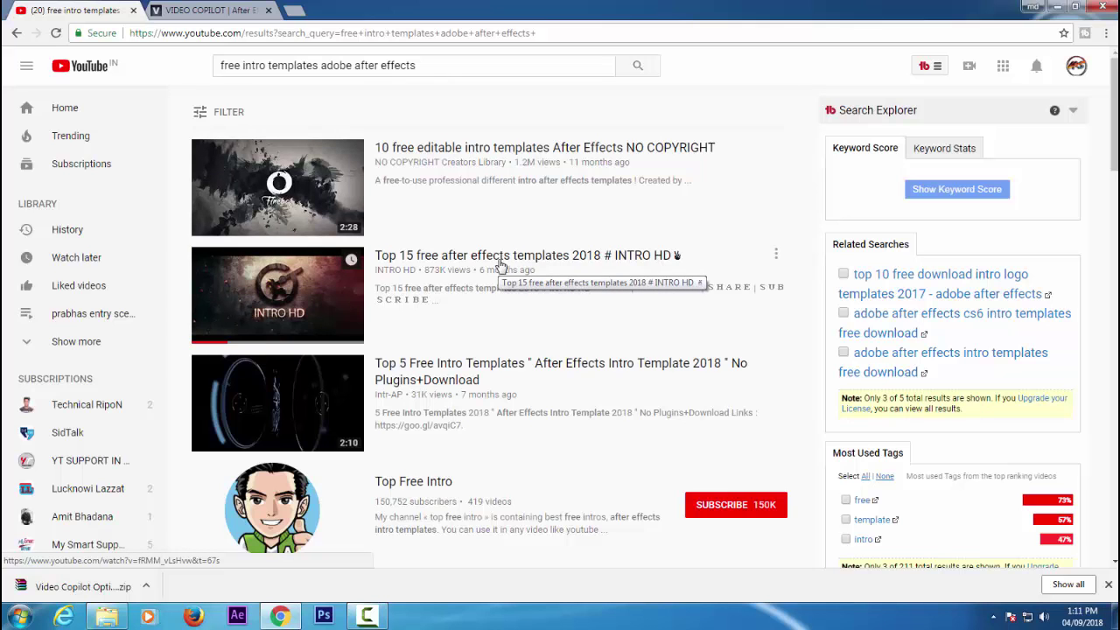
Step: Open the "Top 15 free after effects templates 2018" video, pause it, and close the browser
click(505, 259)
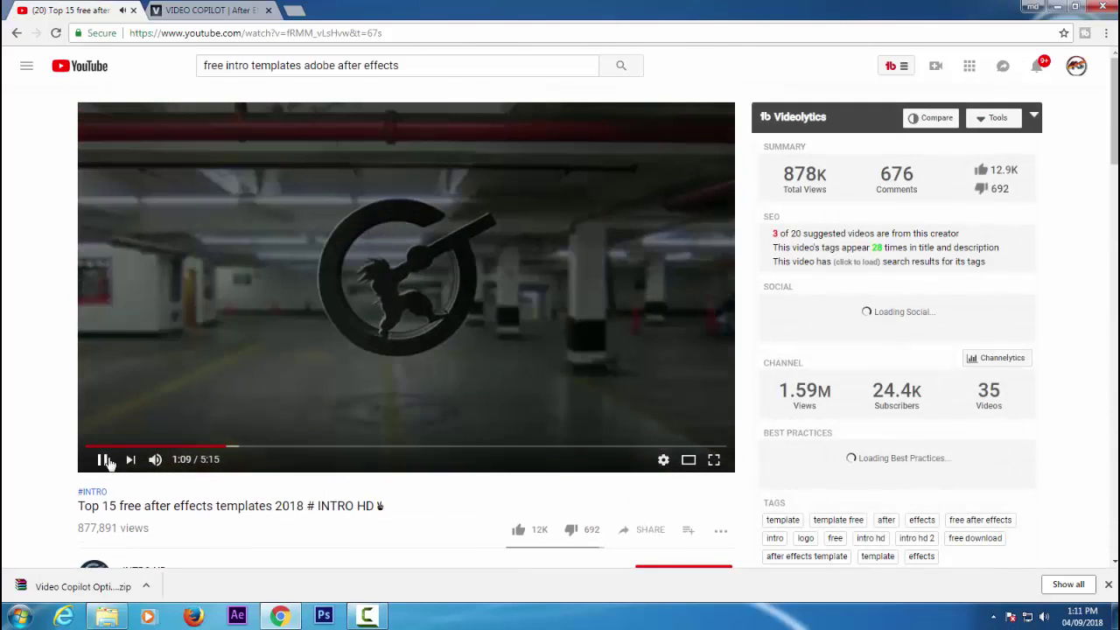
click(102, 459)
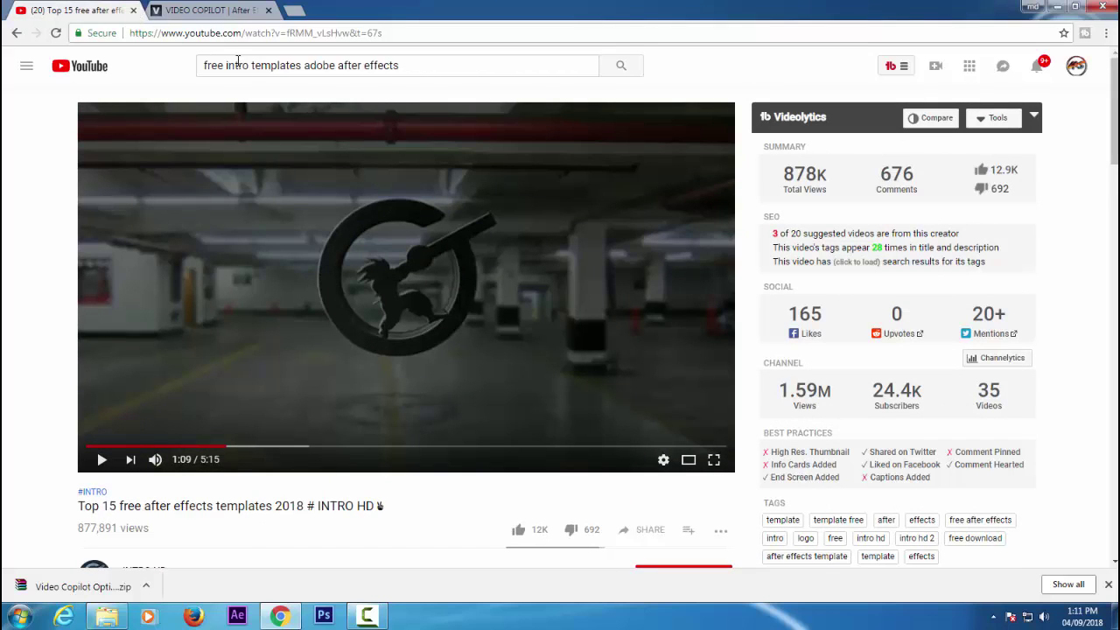
key(ctrl+w)
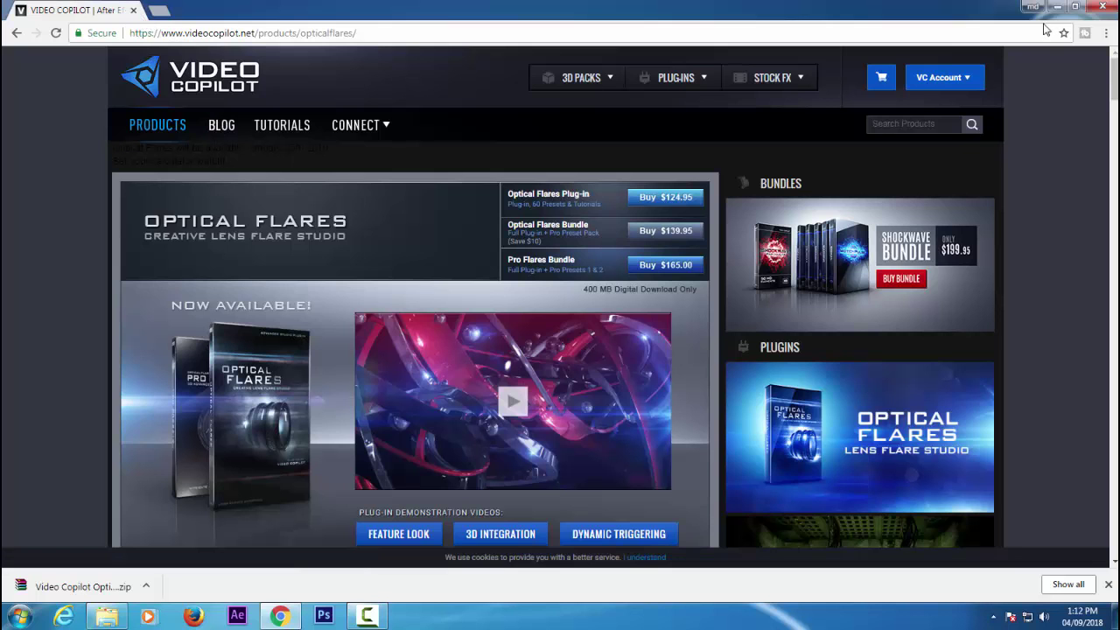
click(1102, 6)
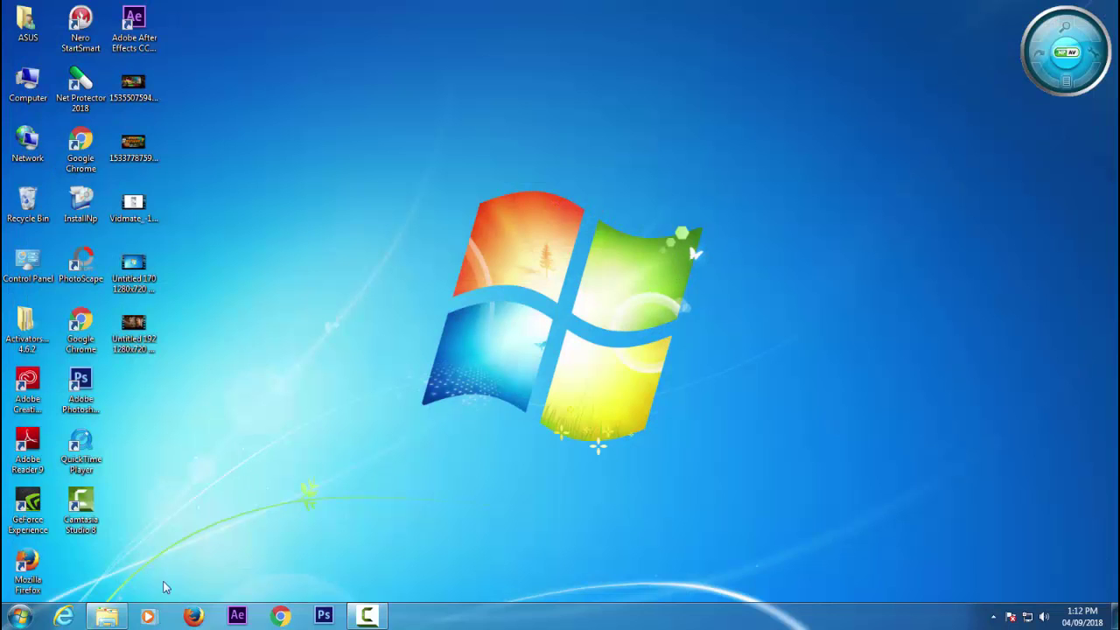
Step: Switch to Windows Explorer and look through the beckup folder on Local Disk (D:) for intro templates
click(106, 615)
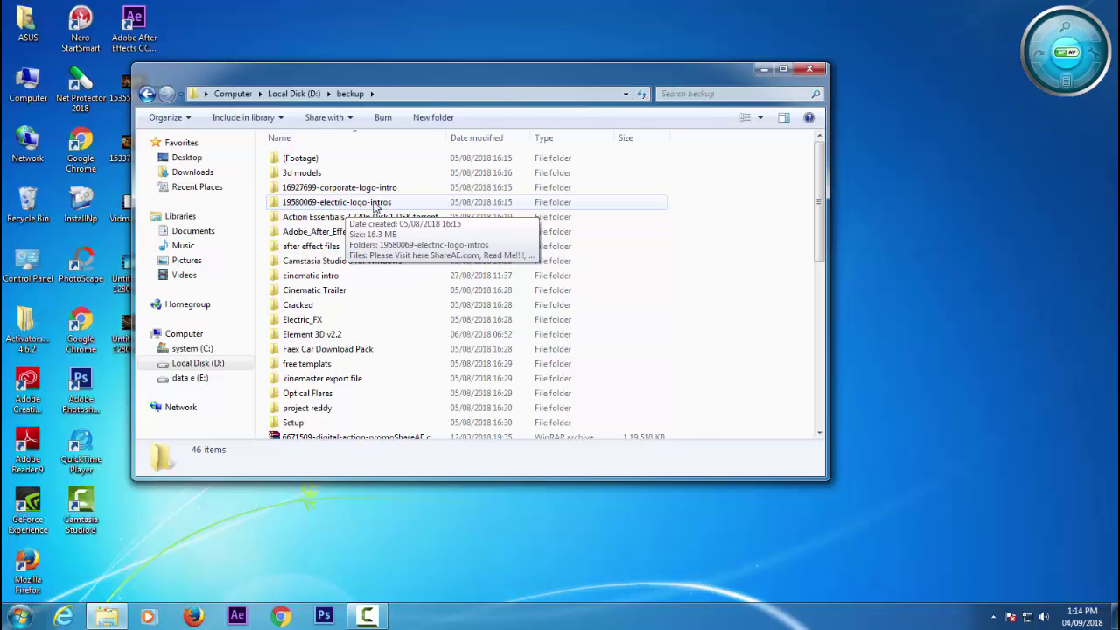
scroll(356, 394, down, 3)
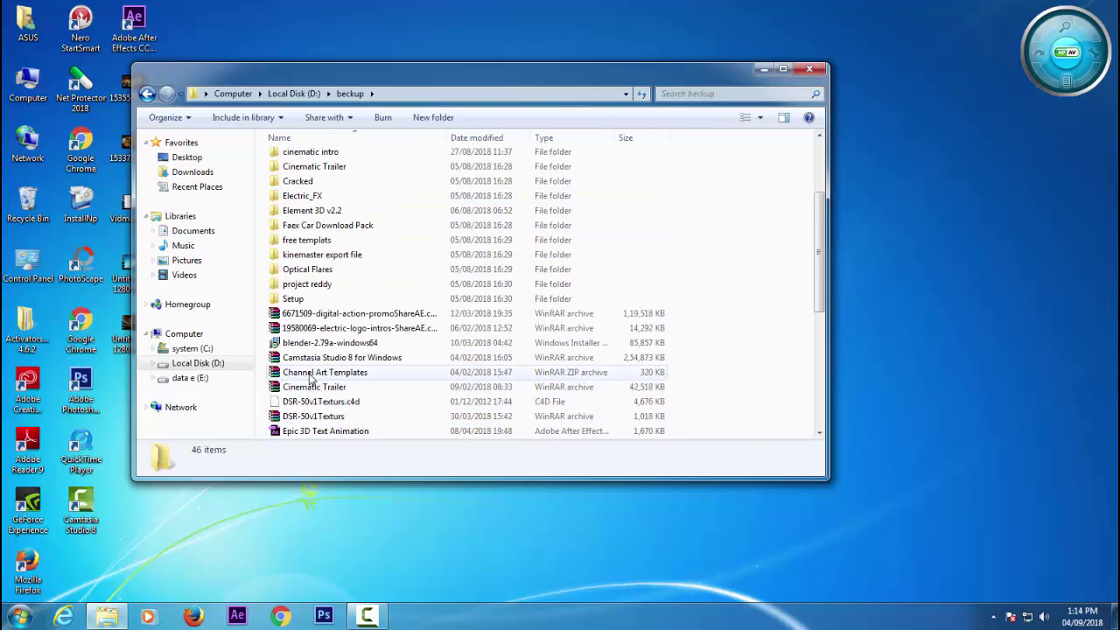
scroll(320, 430, down, 1)
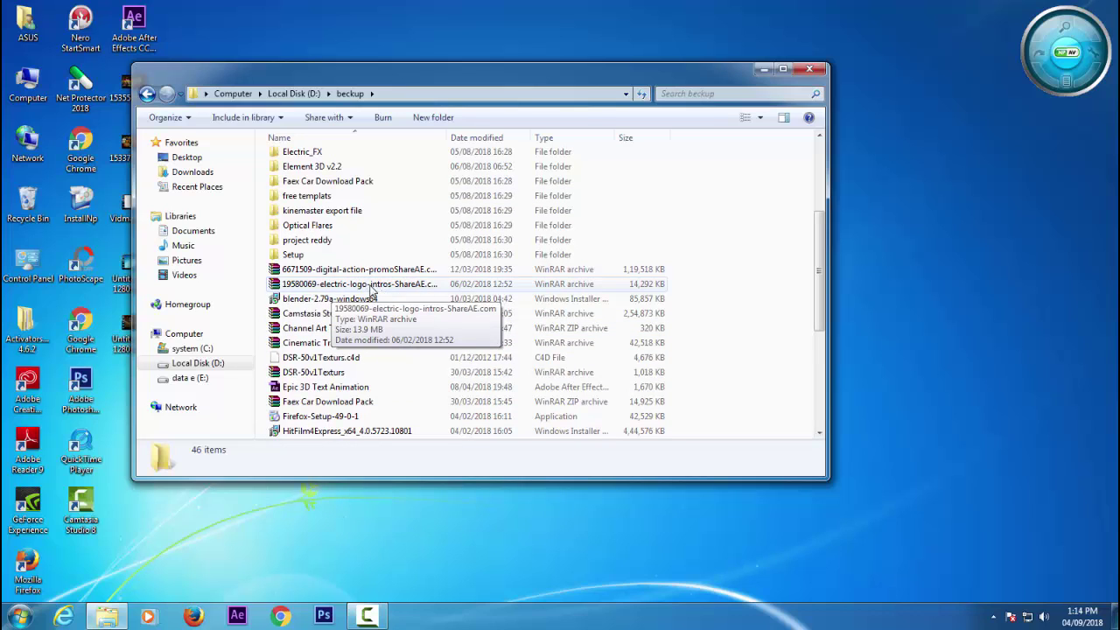
scroll(371, 288, up, 3)
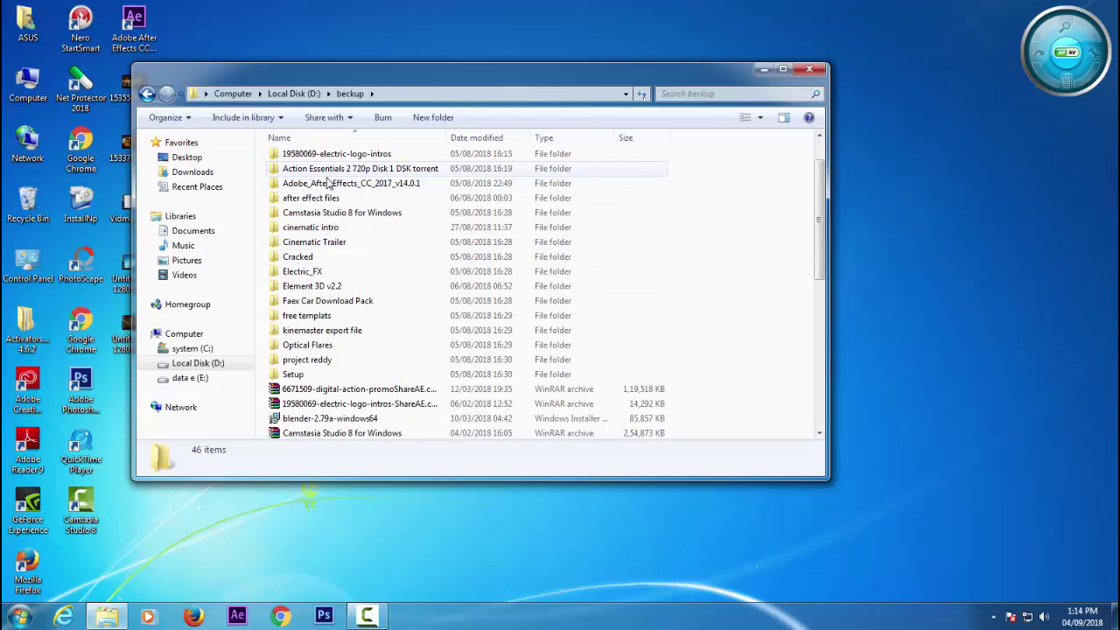
scroll(332, 178, up, 1)
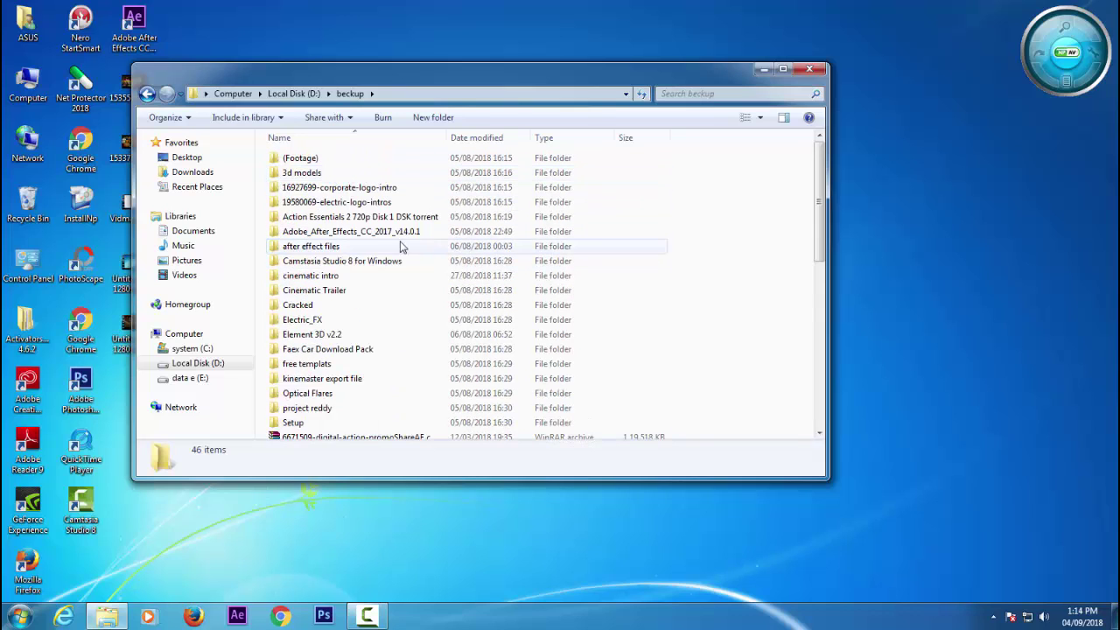
double_click(339, 188)
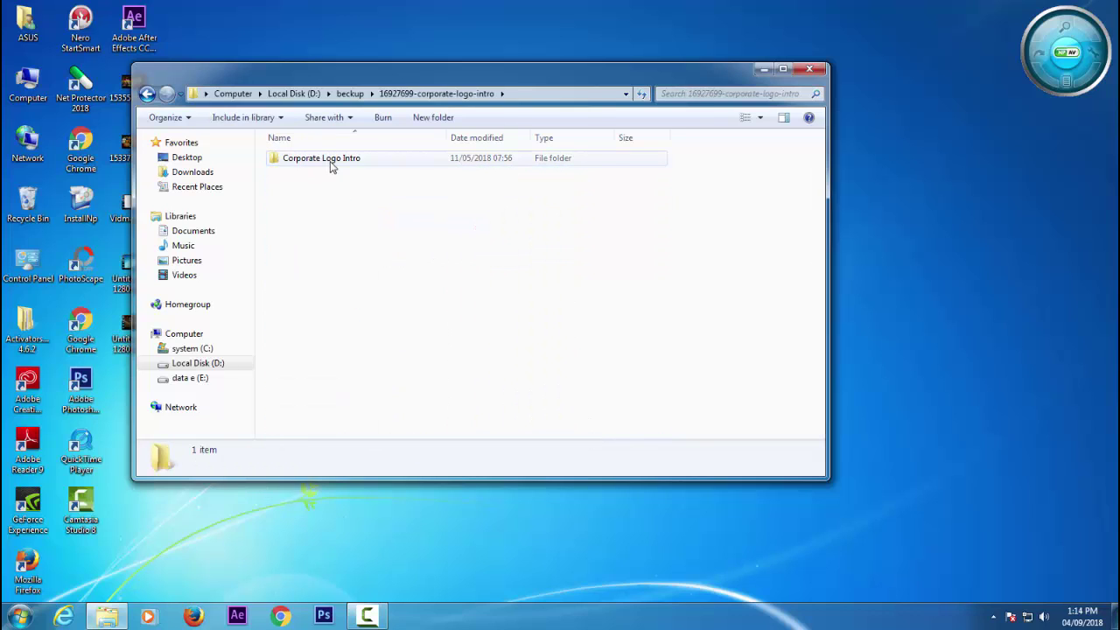
double_click(333, 160)
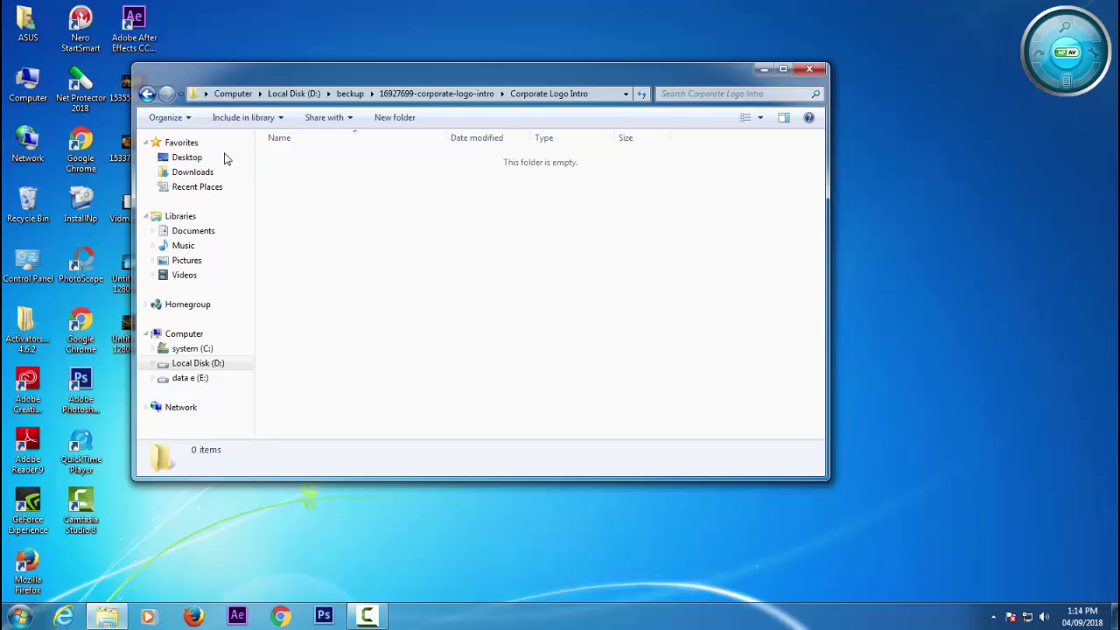
click(146, 93)
Step: Open the inner 19580069-electric-logo-intros folder and view its Preview_image picture, closing the viewer when done
double_click(341, 160)
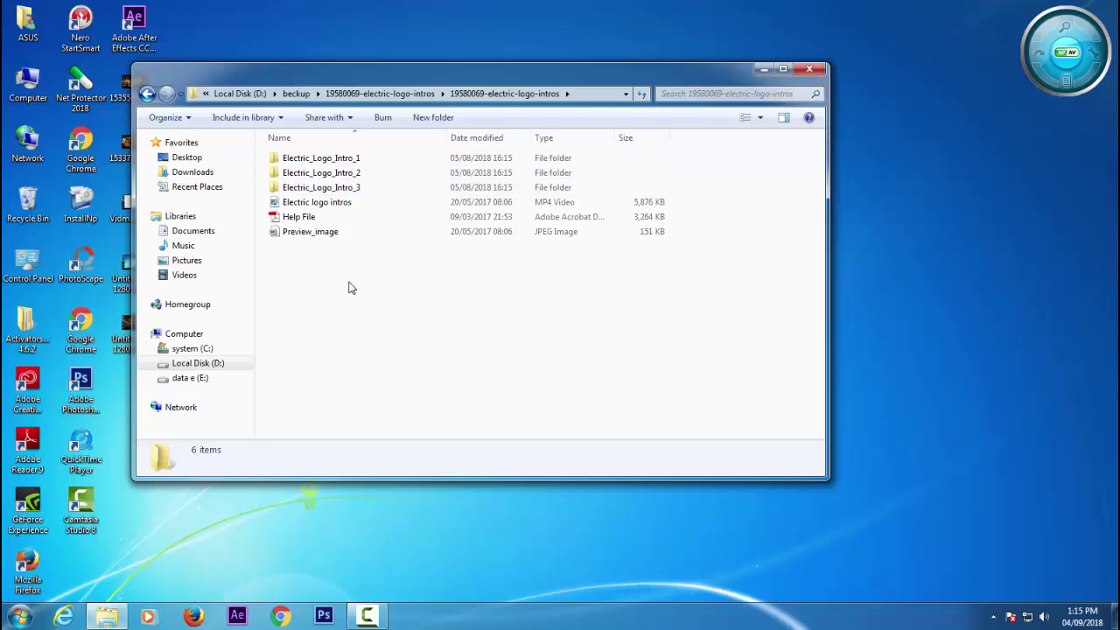
click(328, 235)
double_click(330, 233)
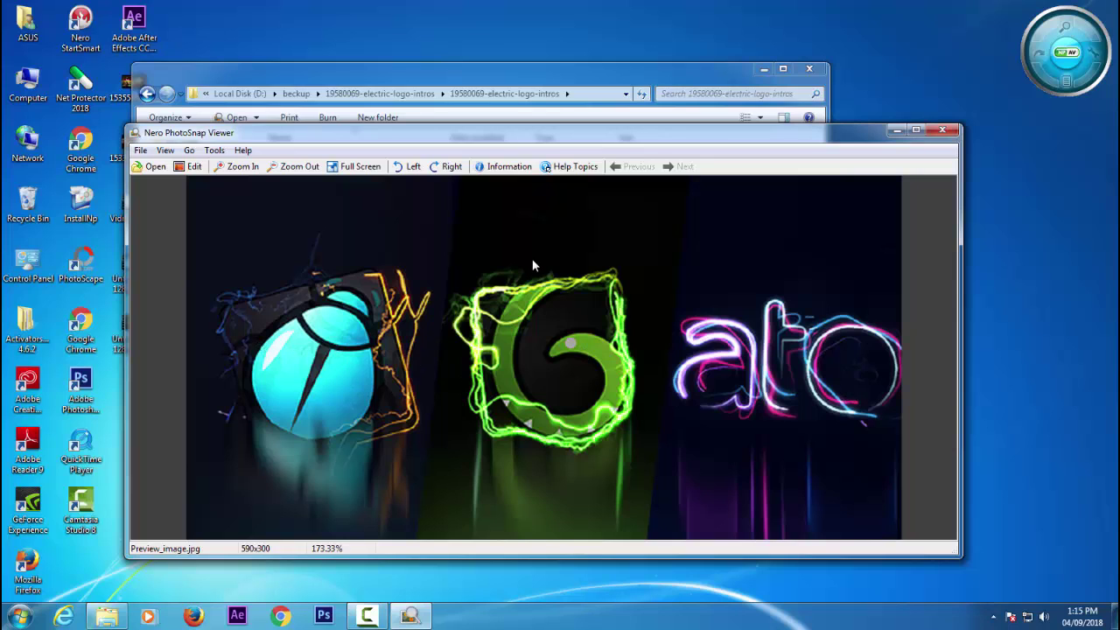
click(943, 131)
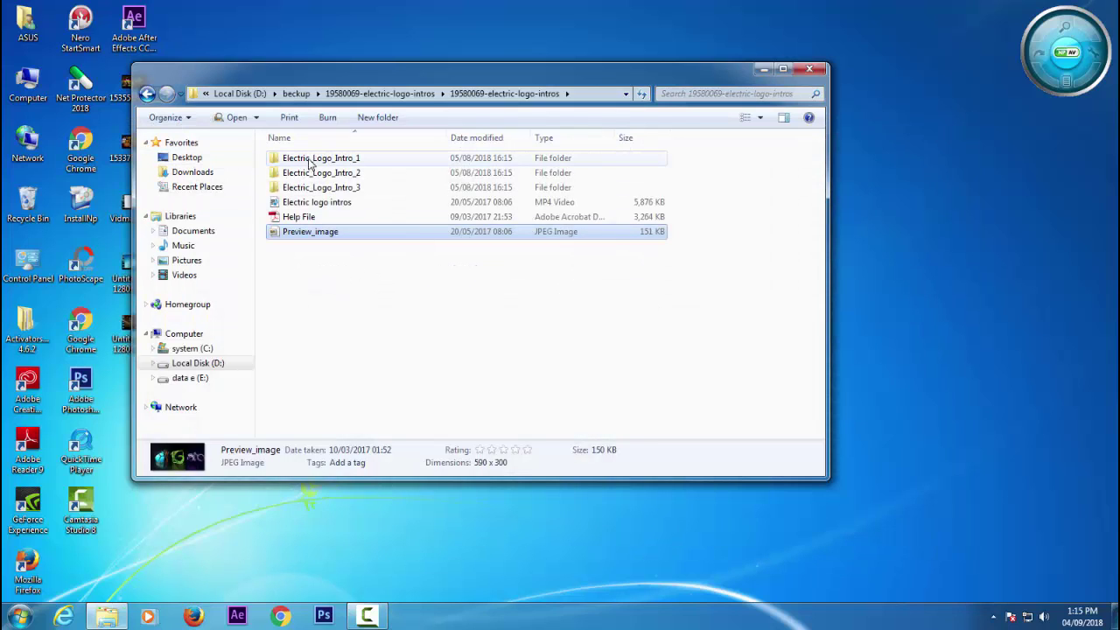
Step: Open the Electric_Logo_Intro_1 folder and inspect its (Footage)\1_Logo_Placeholder subfolder, returning to the project file's folder
double_click(308, 161)
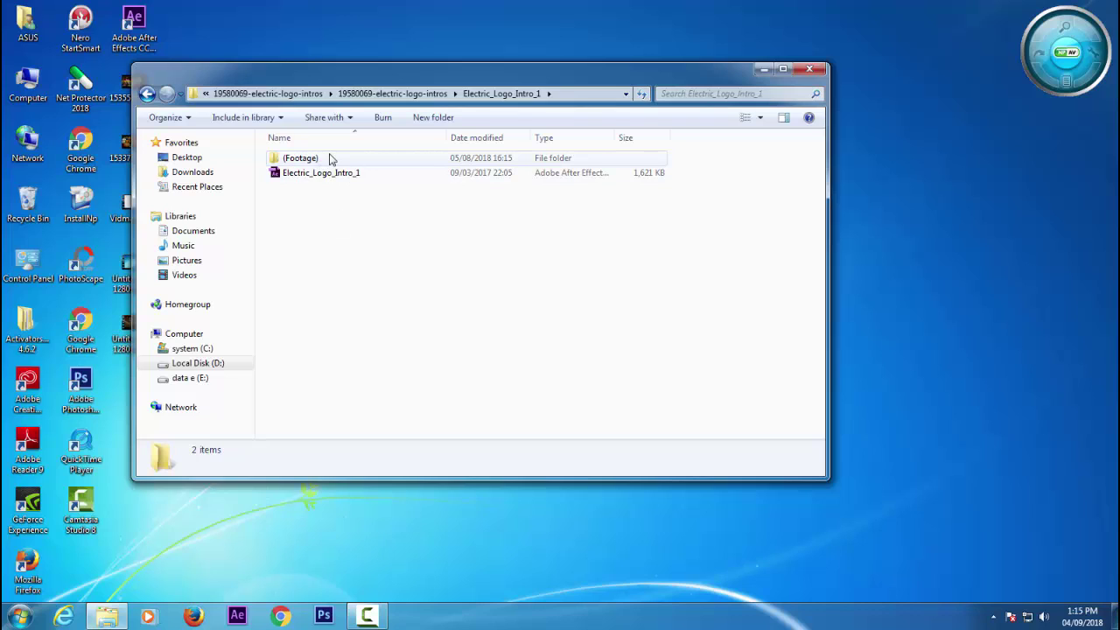
double_click(322, 161)
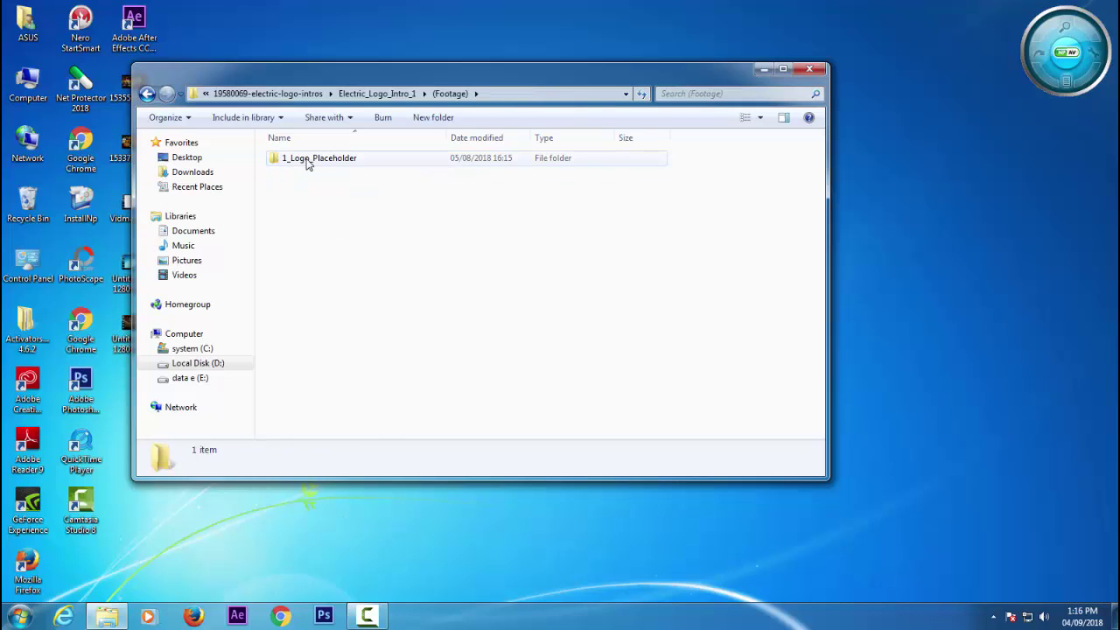
click(307, 164)
double_click(307, 162)
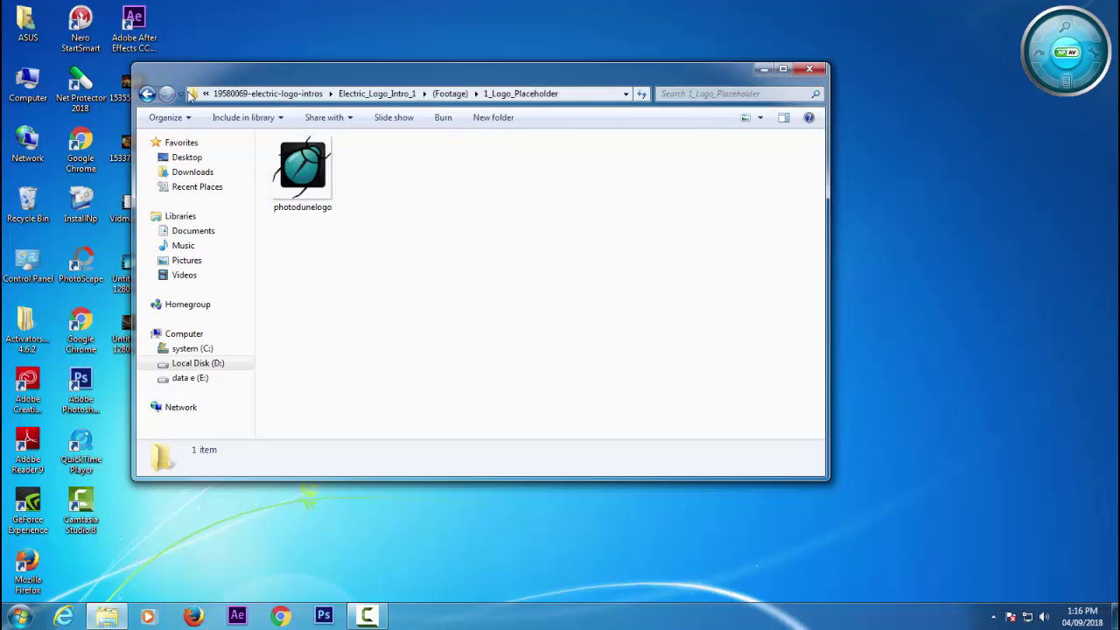
click(146, 94)
click(147, 94)
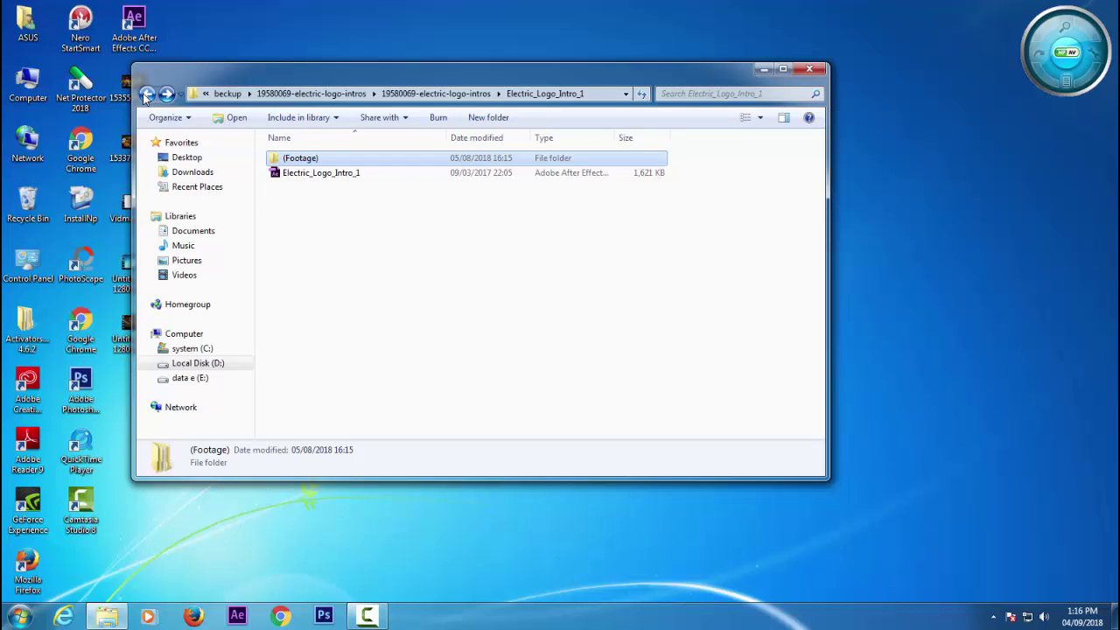
click(357, 266)
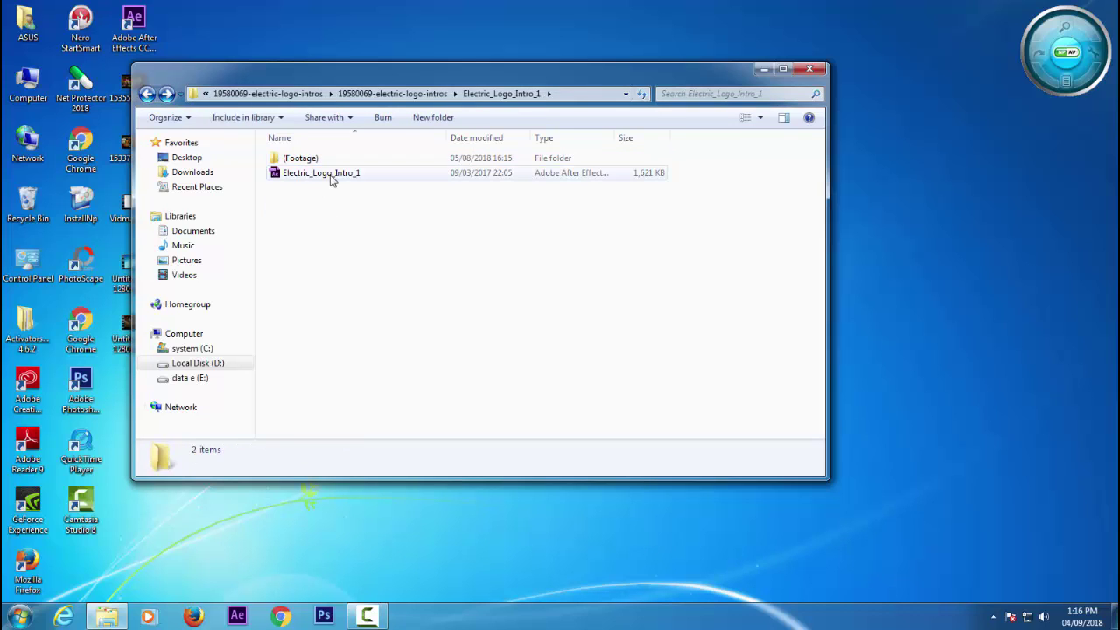
Step: Open the Electric_Logo_Intro_1 project in After Effects, accepting the version conversion and cancelling the missing-font resolution
double_click(330, 175)
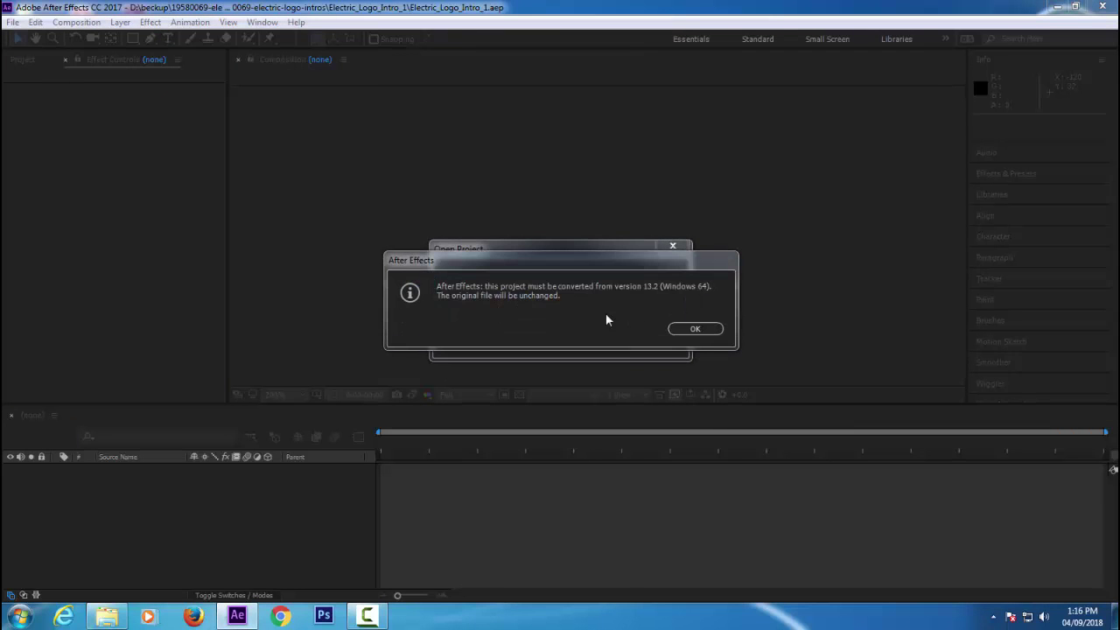
click(680, 328)
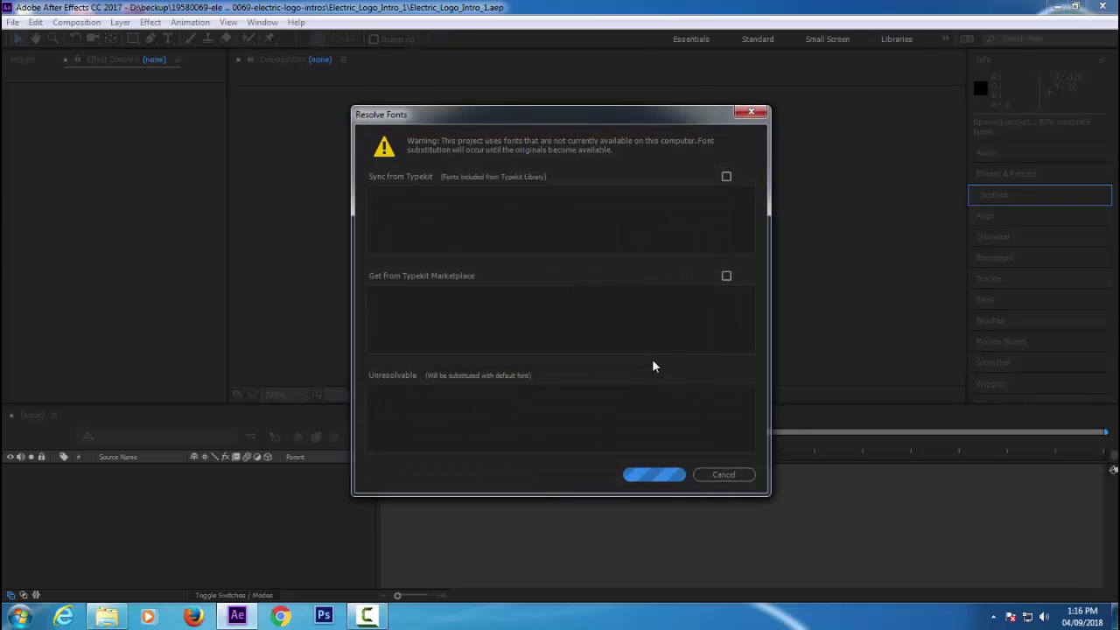
click(717, 476)
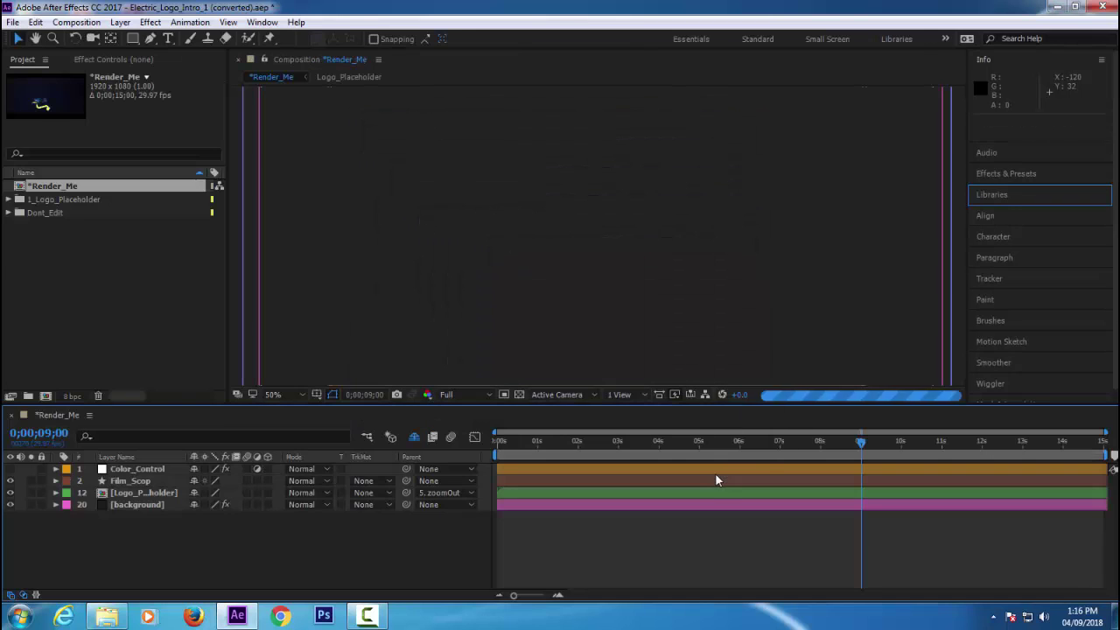
Step: Move the playhead to the start of the Render_Me composition and switch to the Standard workspace
drag(860, 437, 488, 445)
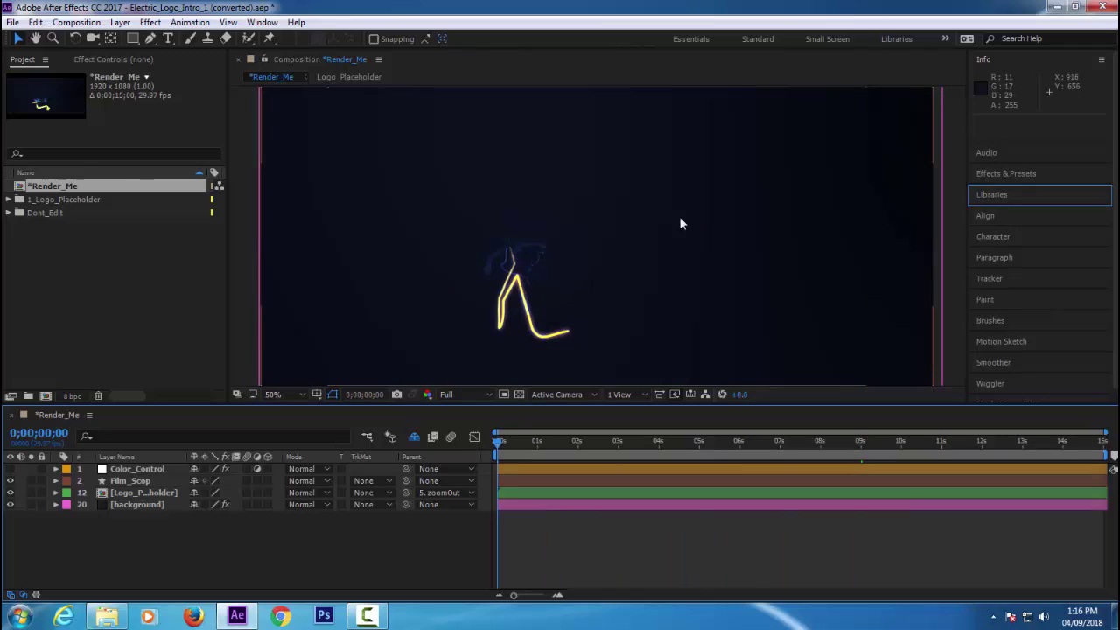
click(760, 39)
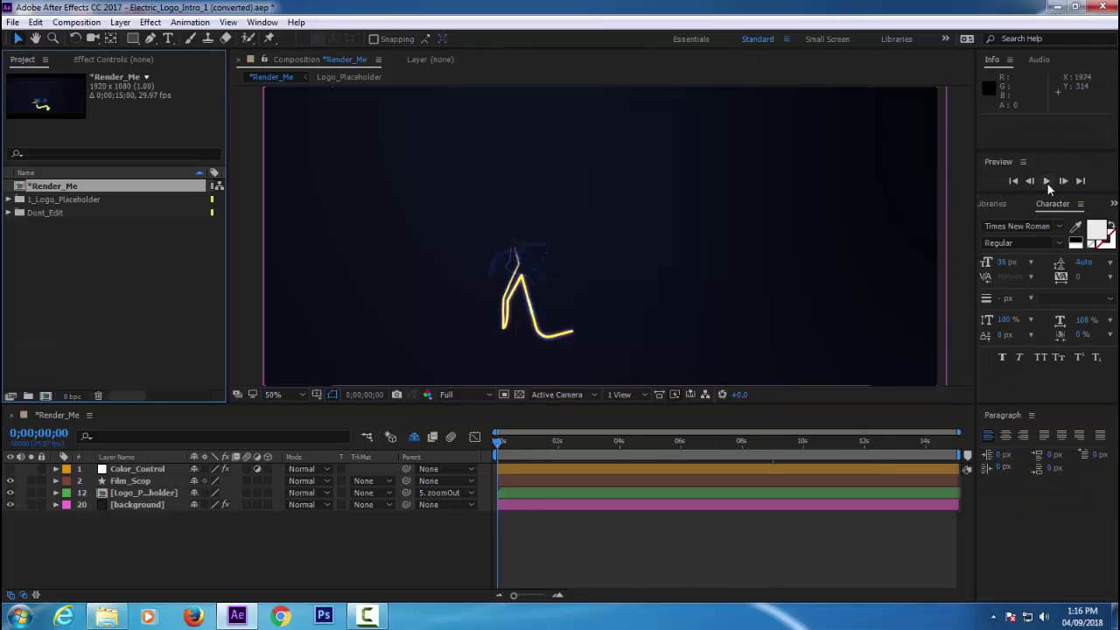
Step: Set the composition's preview resolution to Quarter and keep the playhead at 0;00;00;00
click(455, 395)
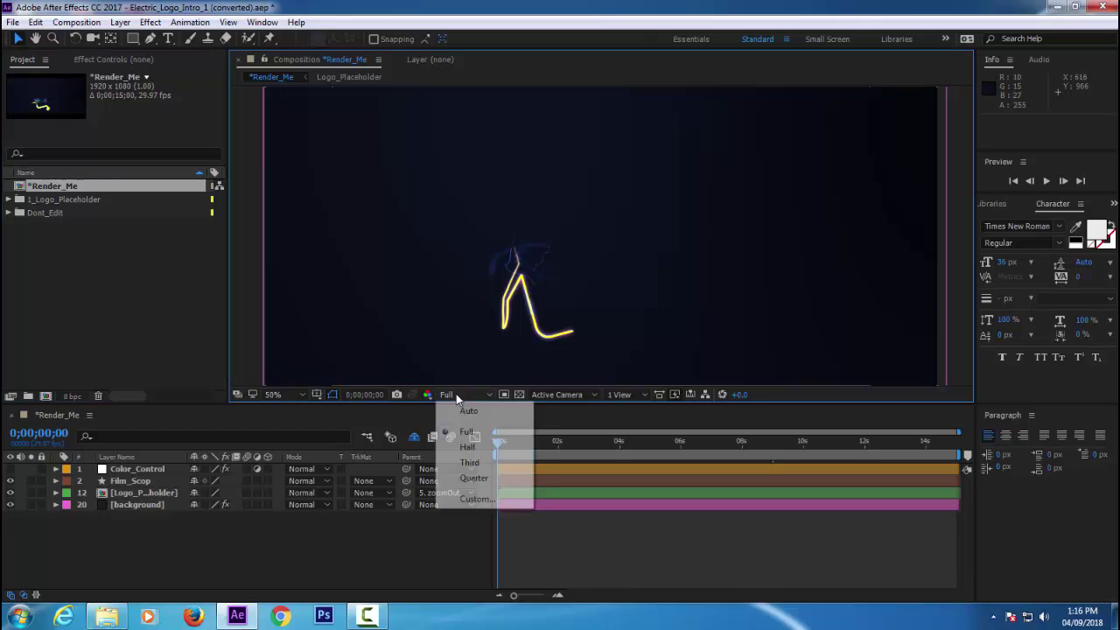
click(472, 478)
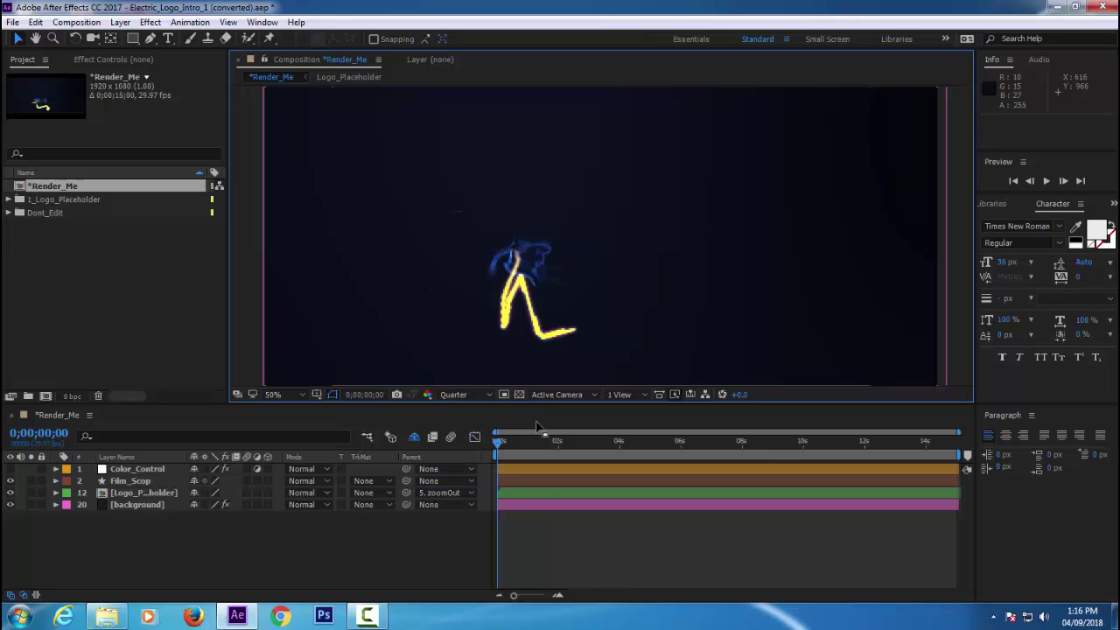
mouse_move(496, 440)
mouse_down()
mouse_move(533, 447)
mouse_move(488, 445)
mouse_up()
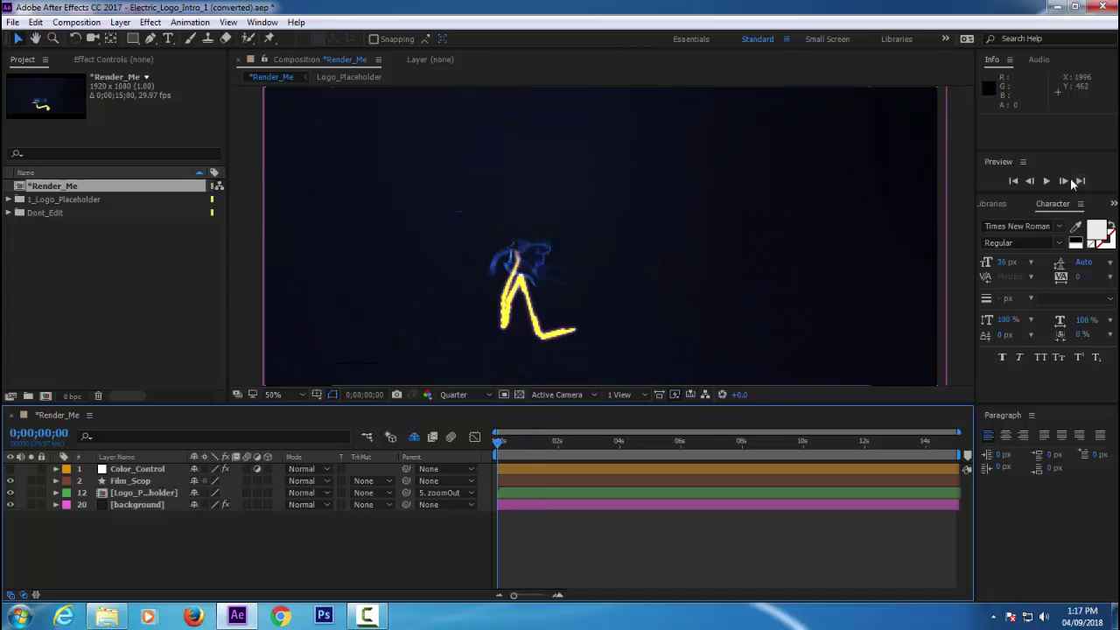
Step: Preview the opening seconds of the Render_Me composition and return the playhead to 0;00;00;00
click(1046, 181)
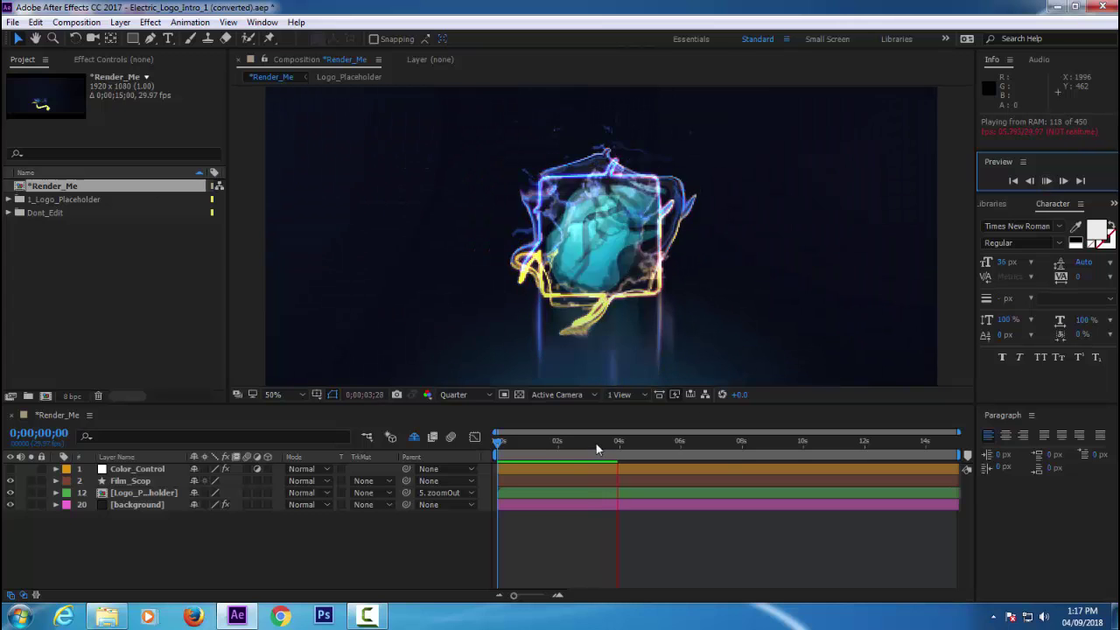
click(522, 448)
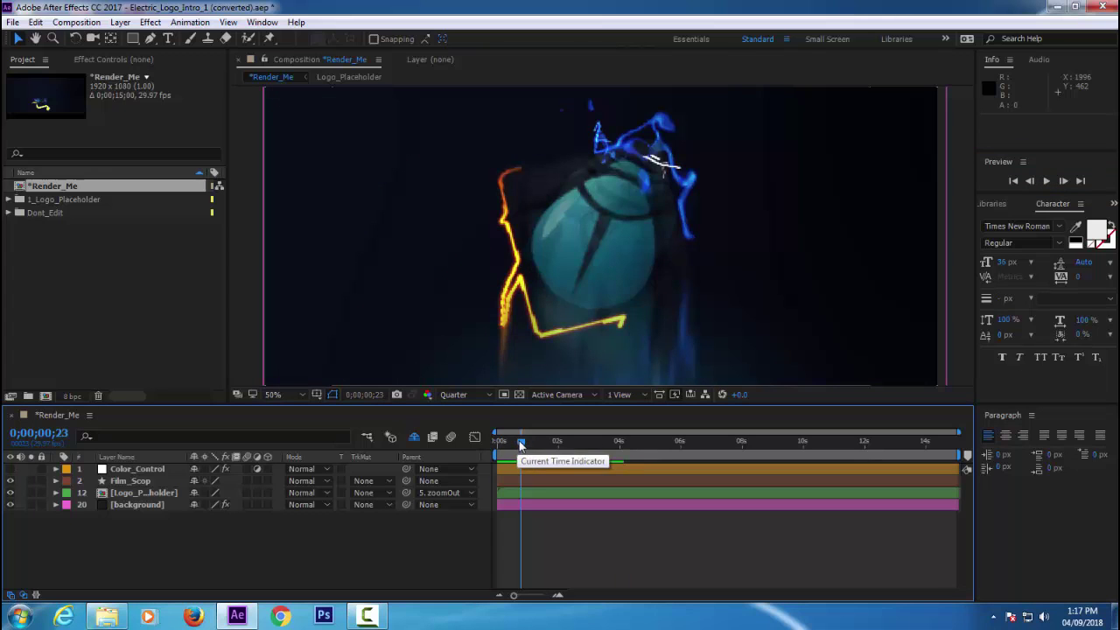
drag(518, 439, 475, 455)
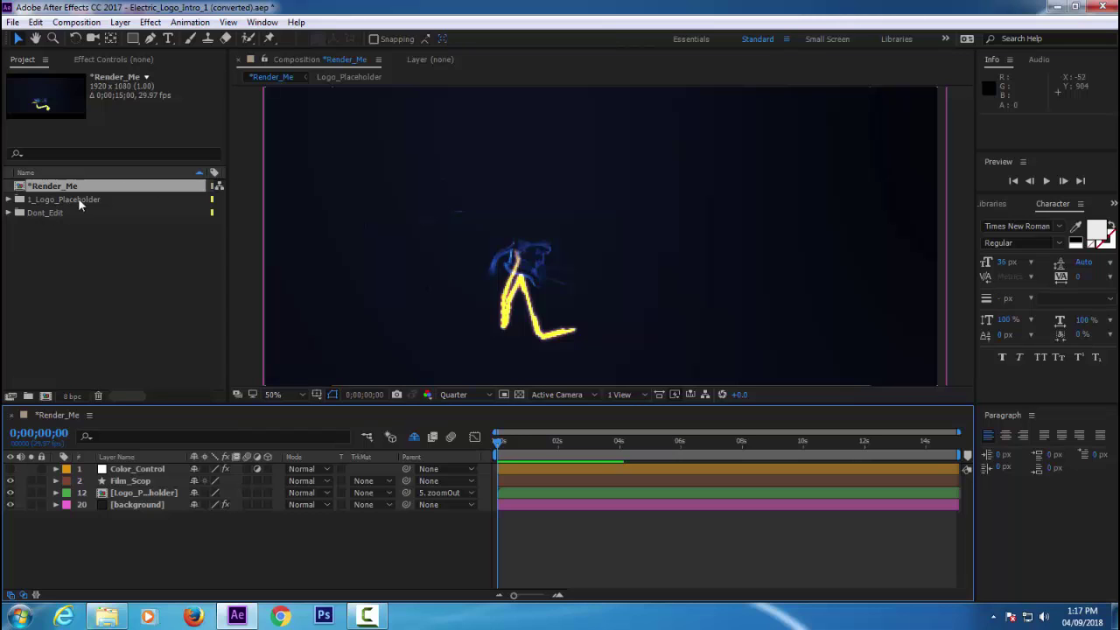
click(7, 200)
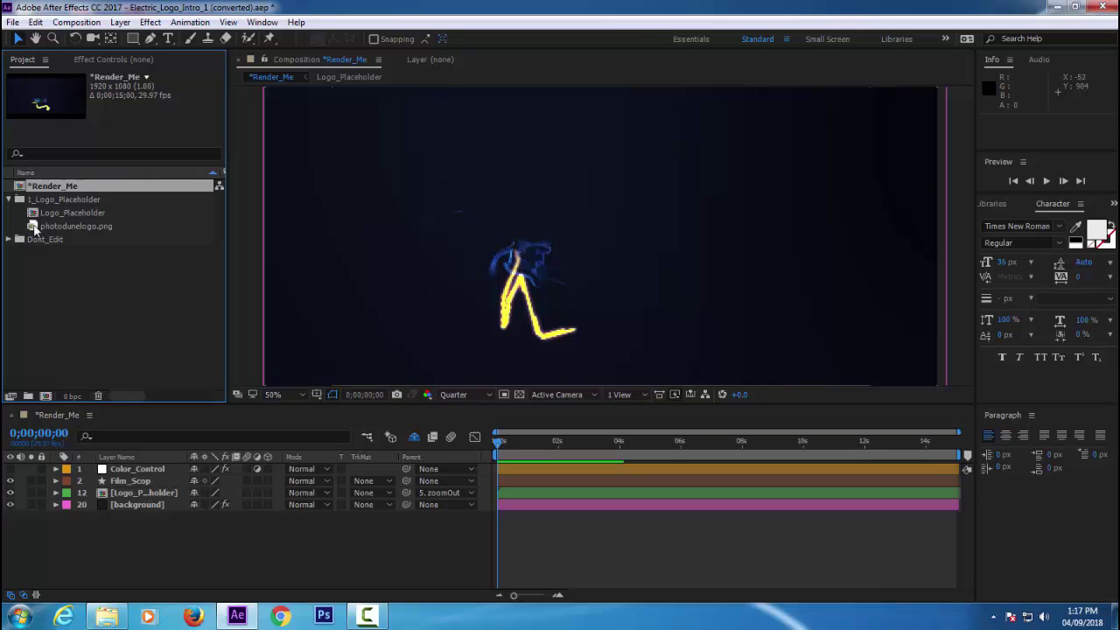
click(60, 226)
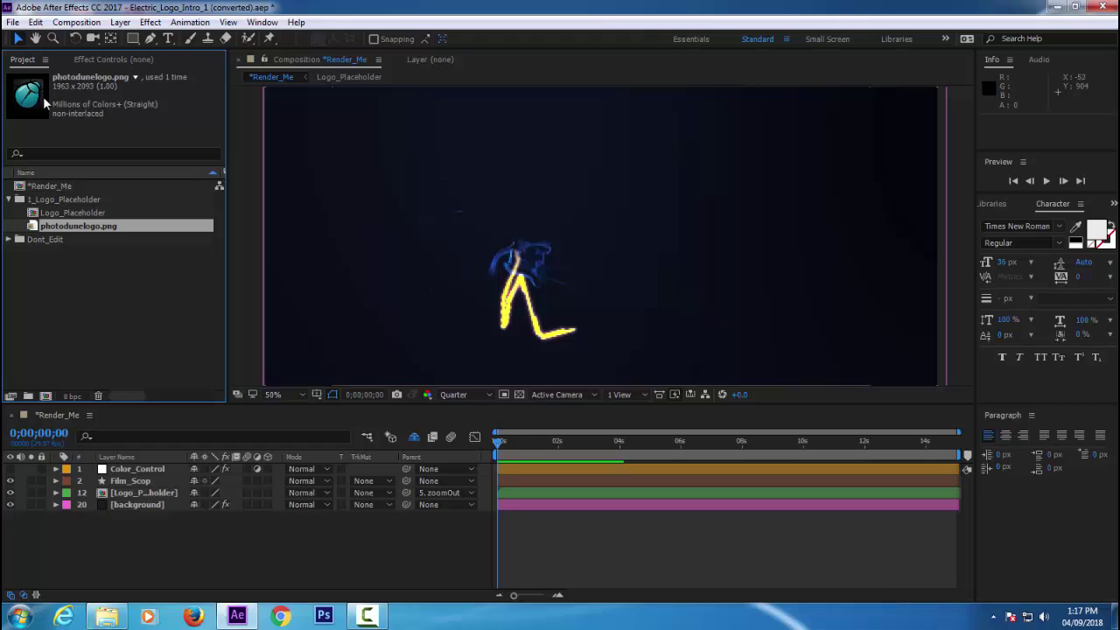
right_click(99, 226)
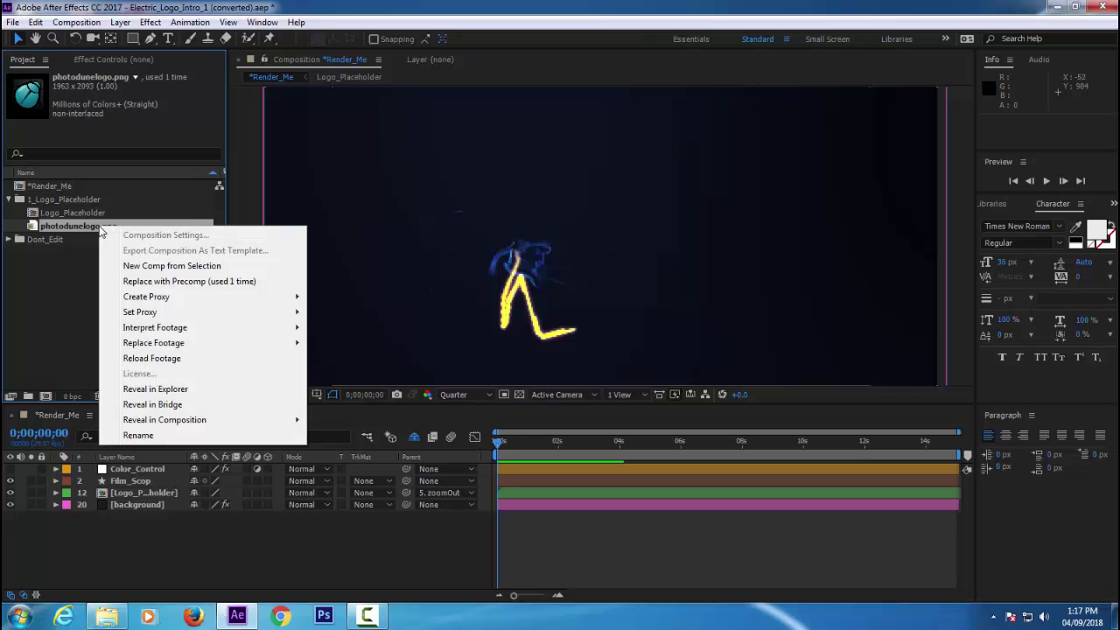
mouse_move(166, 348)
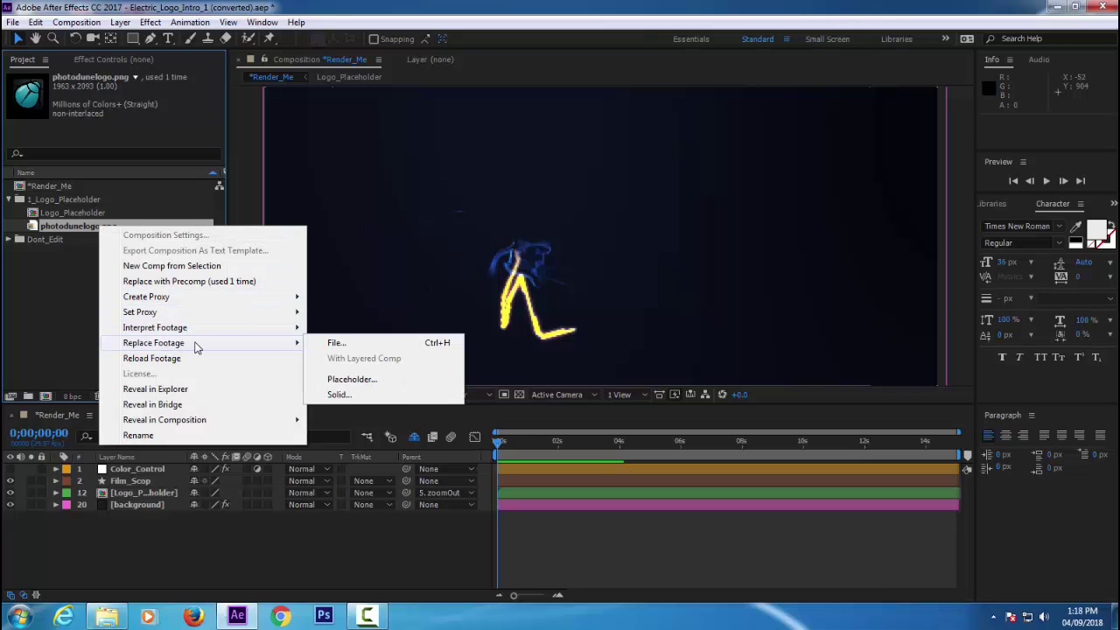
click(350, 343)
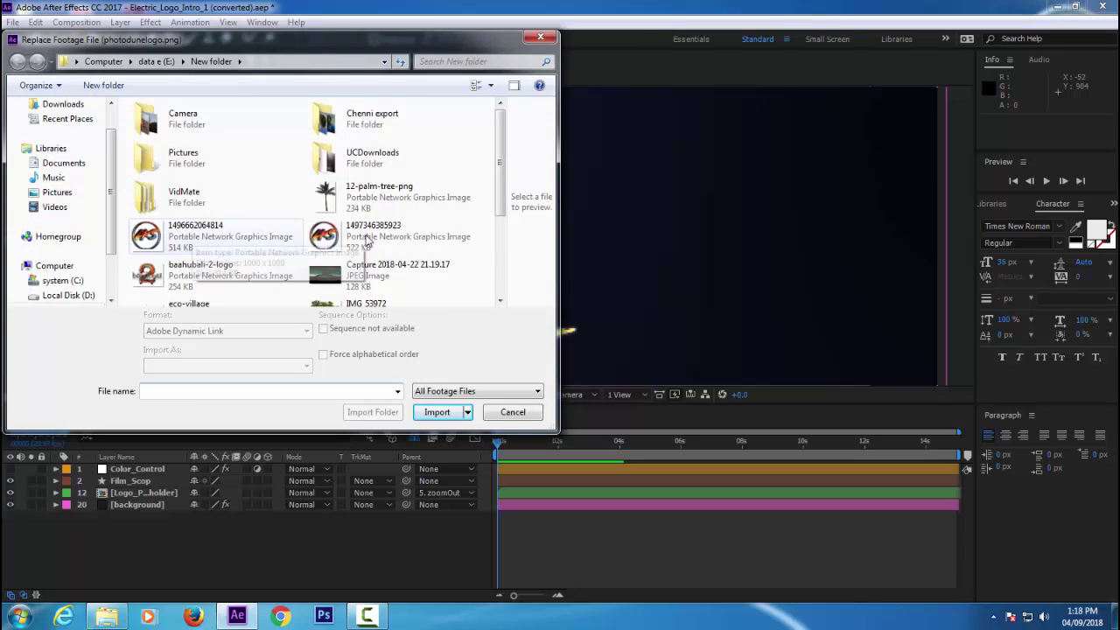
click(367, 240)
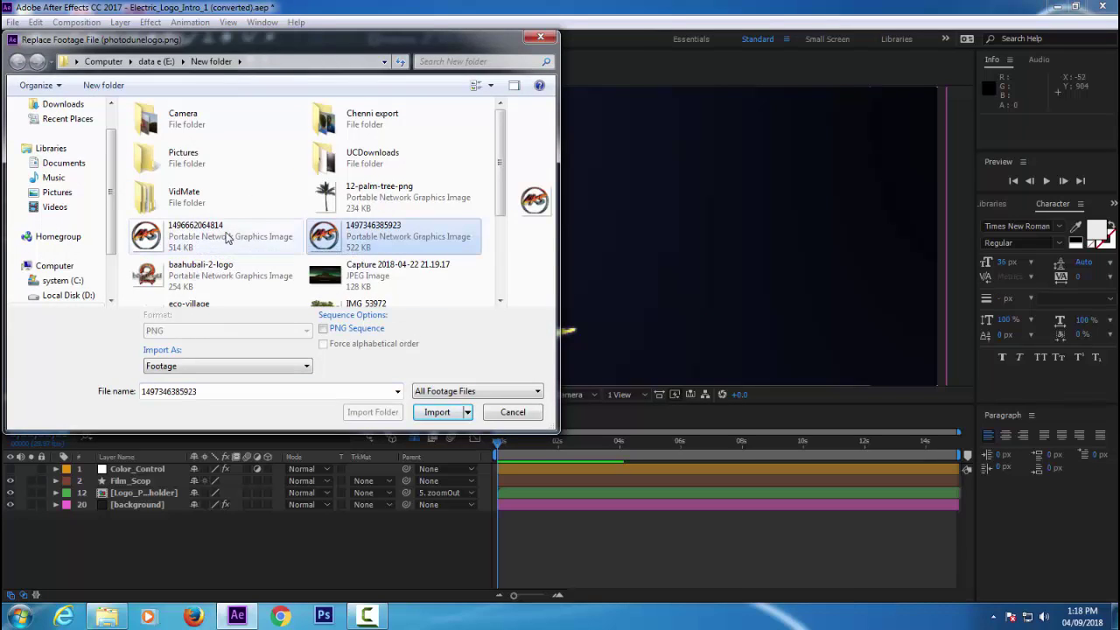
click(227, 237)
click(394, 251)
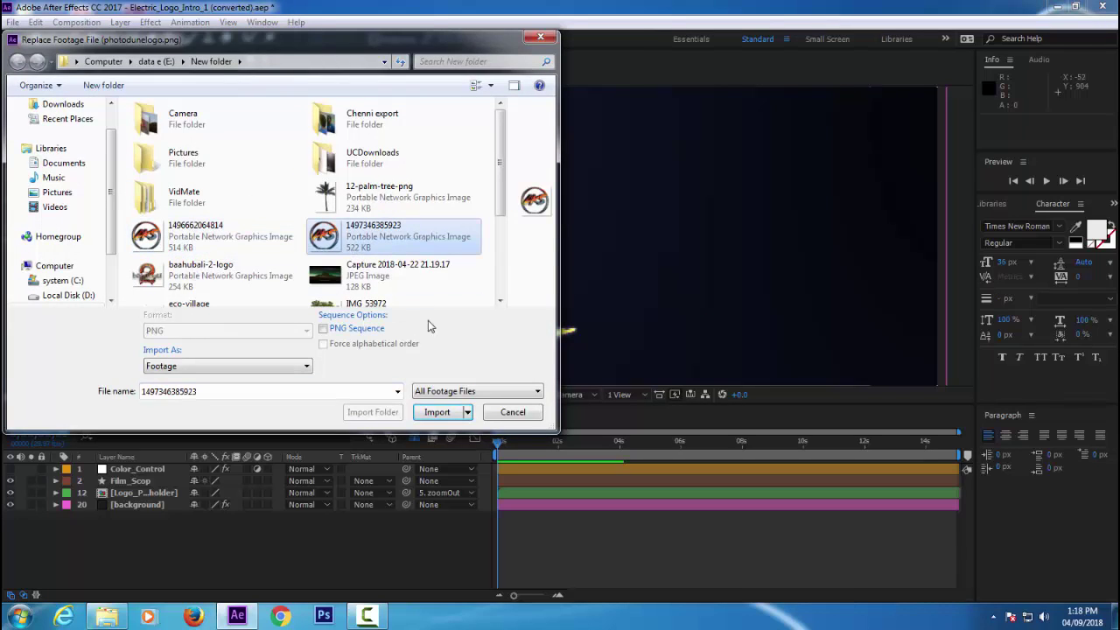
click(437, 411)
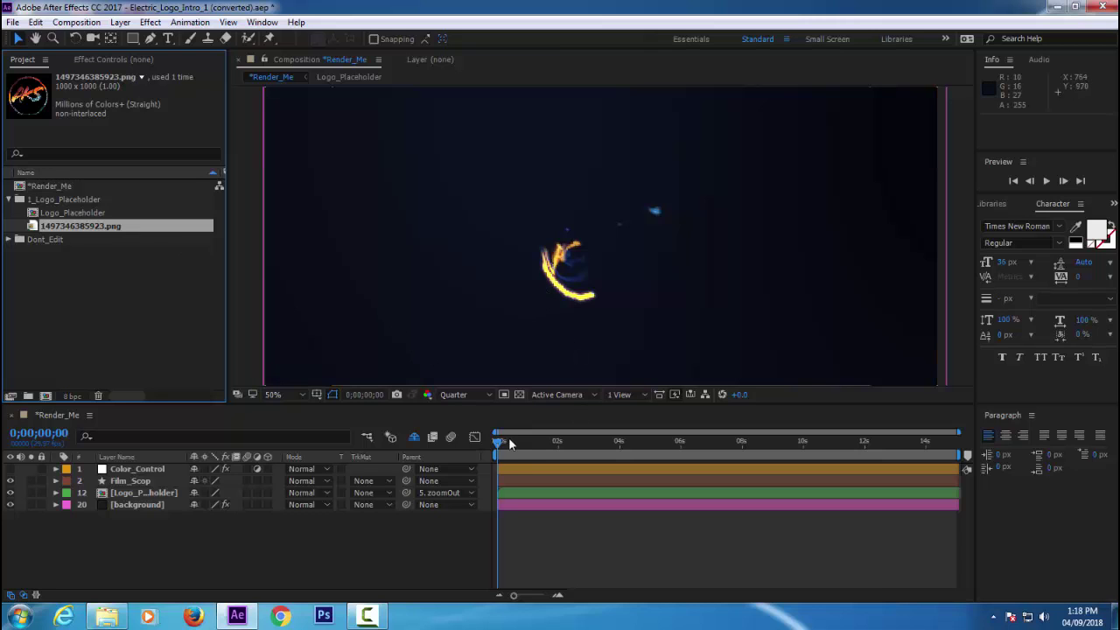
Step: Preview the replaced logo in Render_Me from 0;00;04;17 and move the playhead to 0;00;09;25 to check the title
drag(496, 440, 516, 450)
mouse_move(516, 446)
mouse_down()
mouse_move(529, 445)
mouse_move(494, 442)
mouse_up()
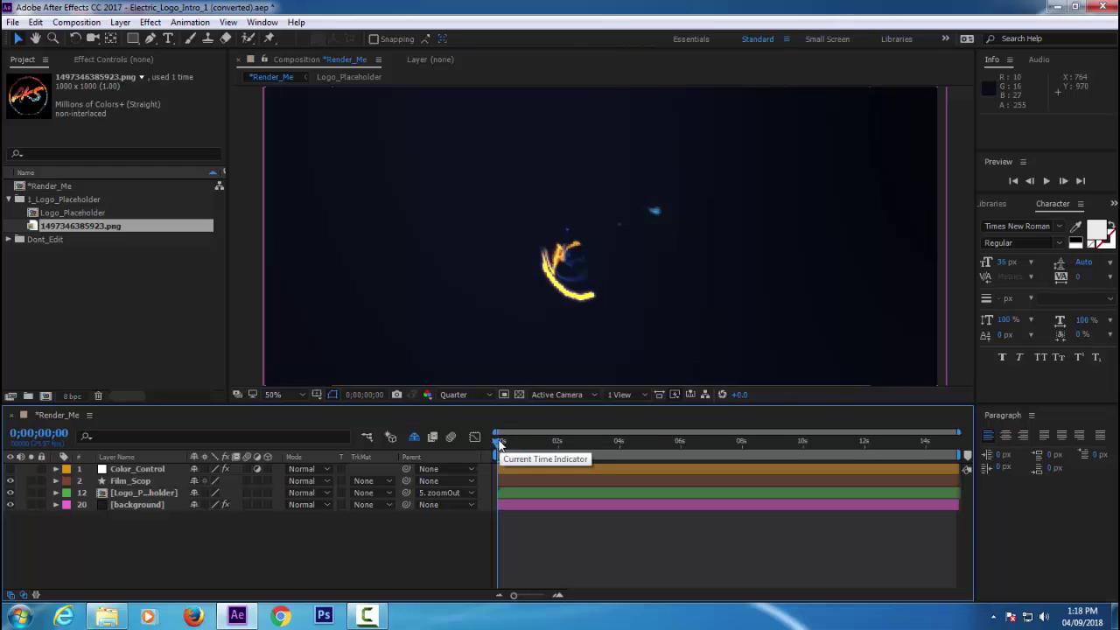
drag(498, 440, 637, 446)
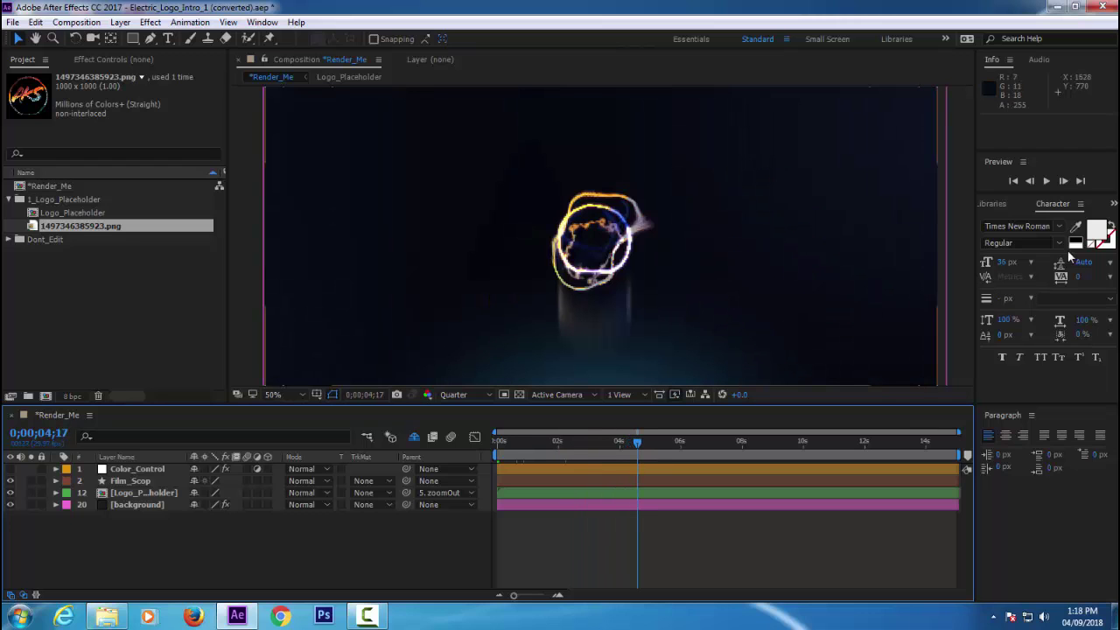
click(1046, 180)
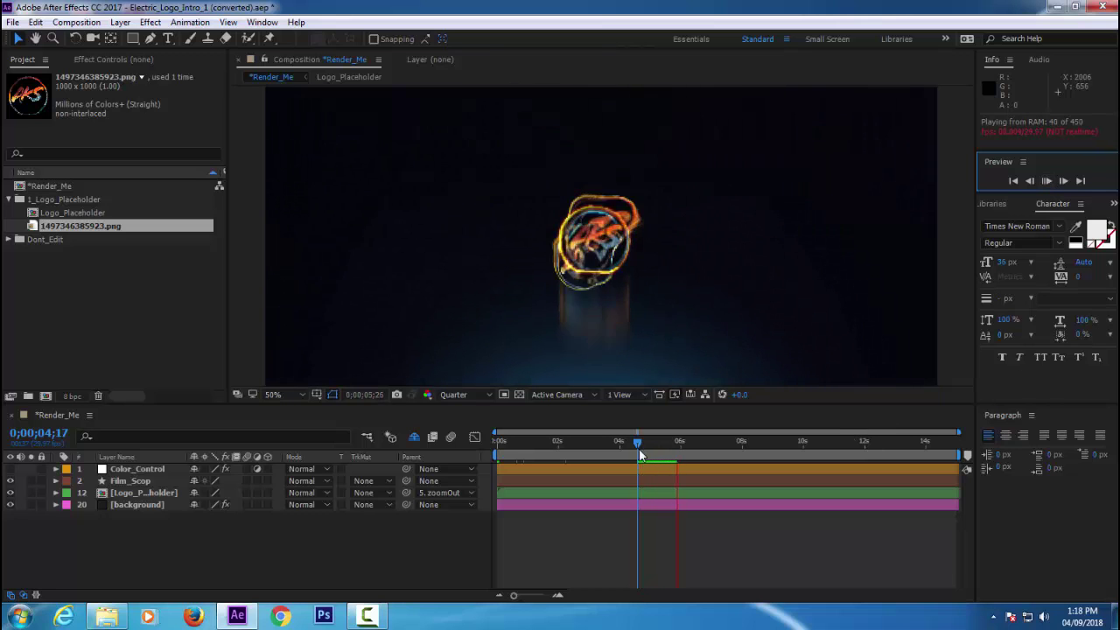
drag(639, 435, 796, 465)
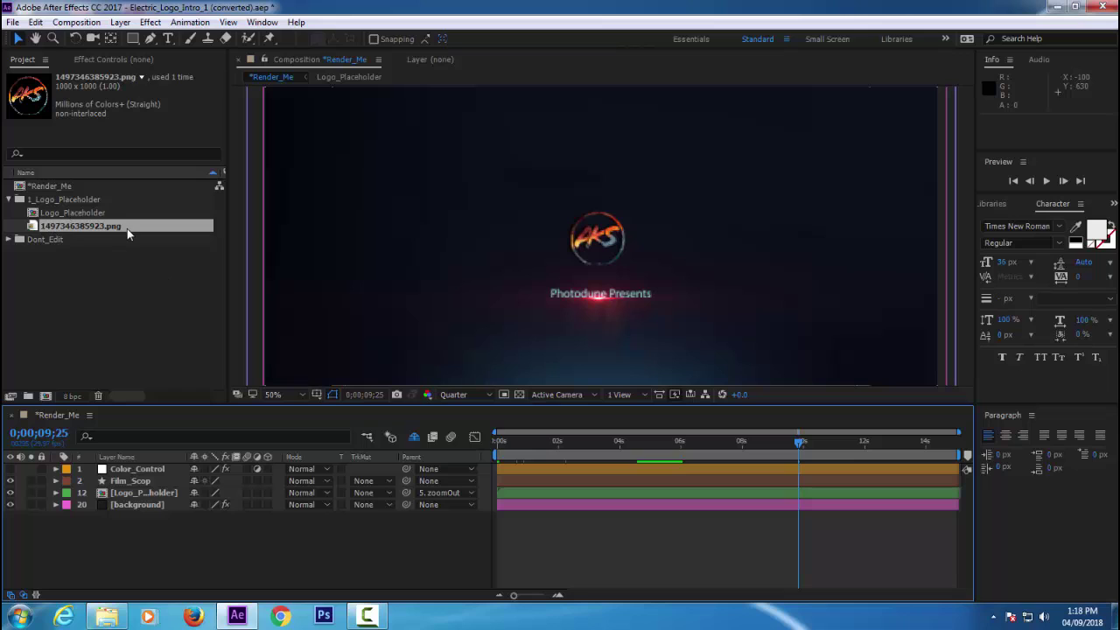
Step: Open the Logo_Placeholder composition and identify its logo image layer by switching the layer's visibility off and on
ctrl+click(99, 227)
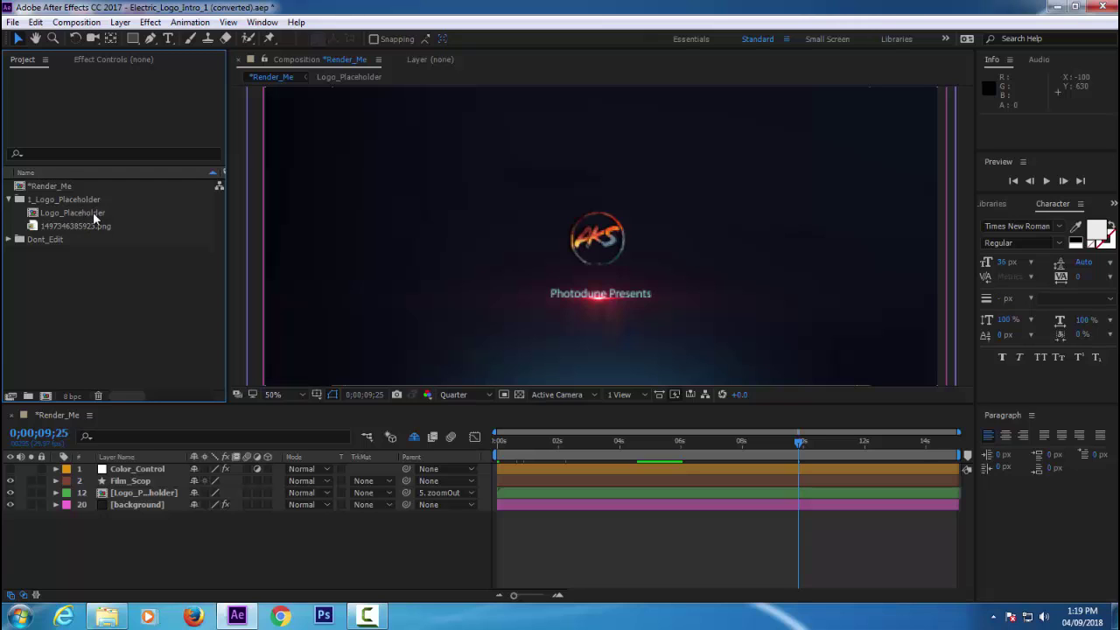
double_click(87, 211)
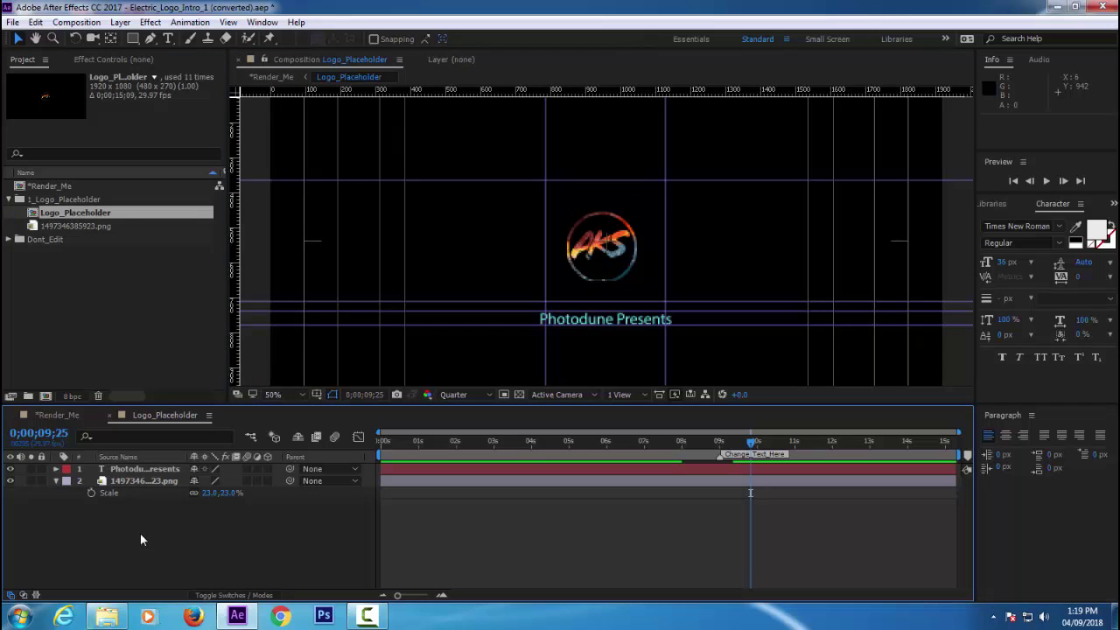
click(138, 481)
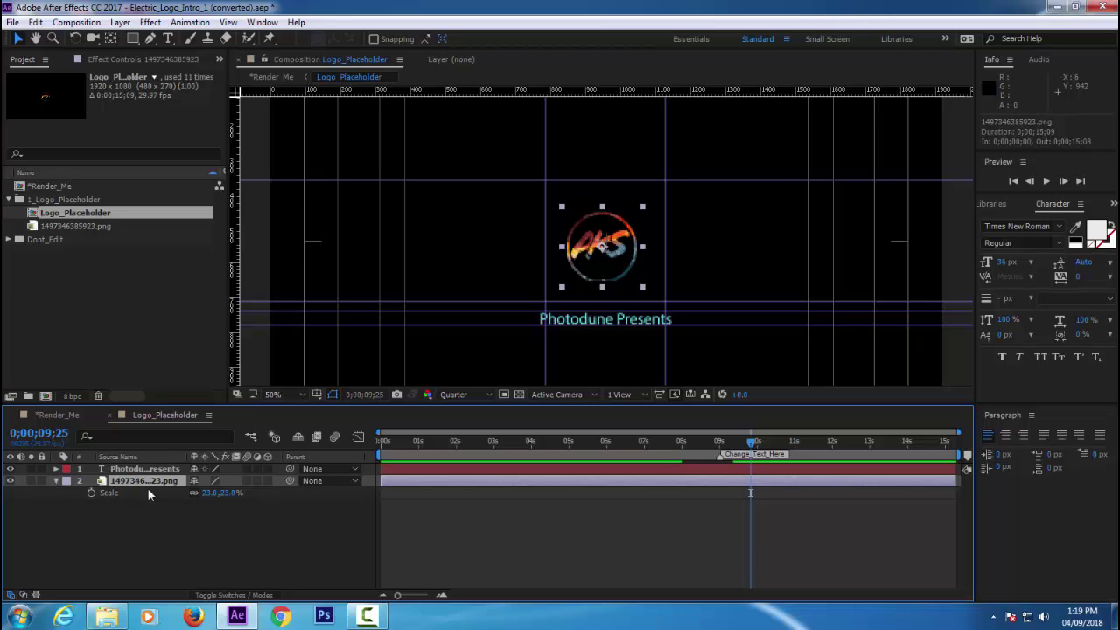
click(11, 482)
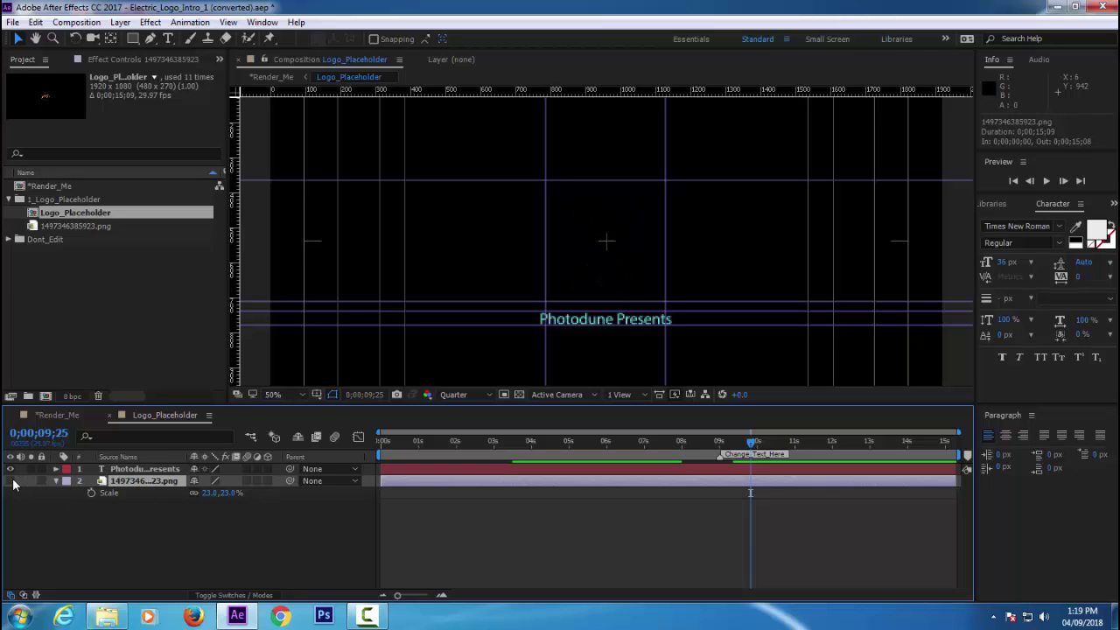
click(11, 481)
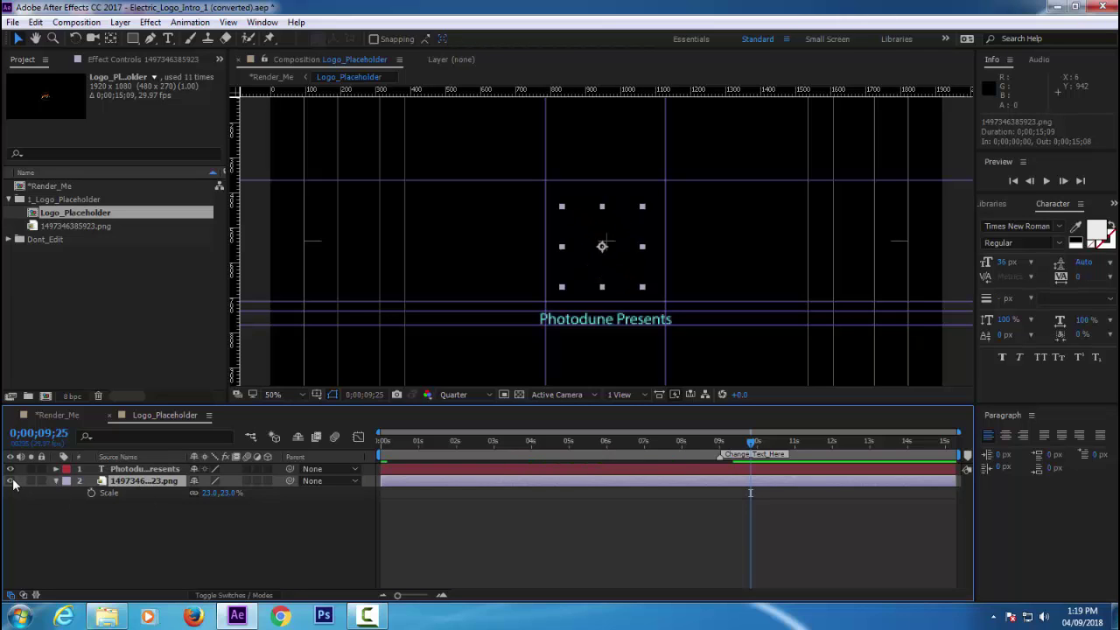
Step: Change the Photodune Presents text layer to read ACTION KA REACTION and return to the Selection tool
click(134, 470)
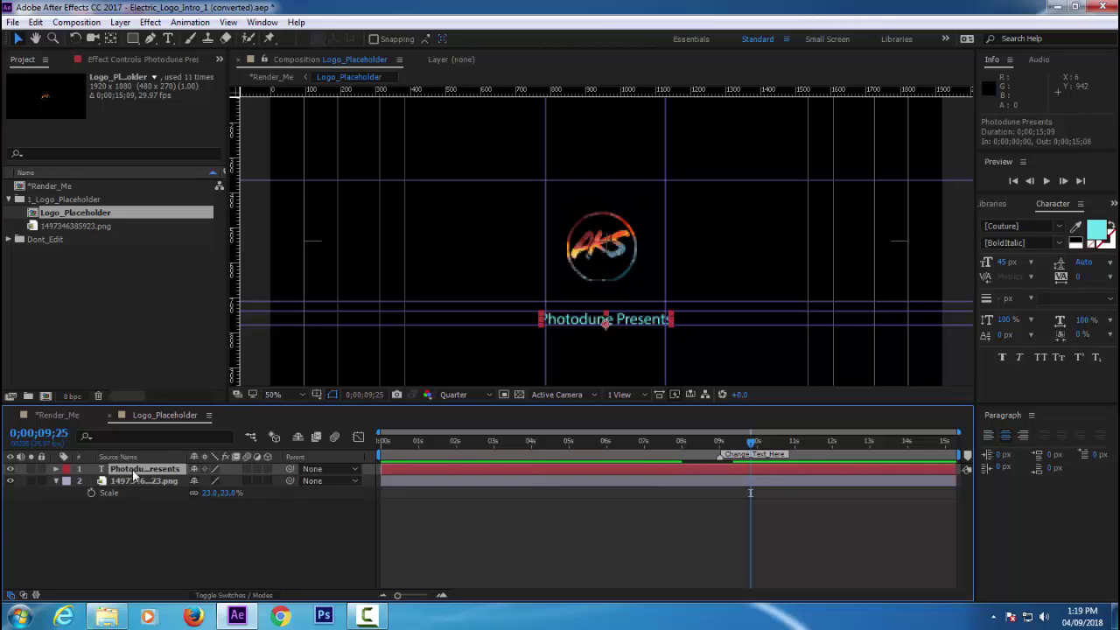
double_click(134, 470)
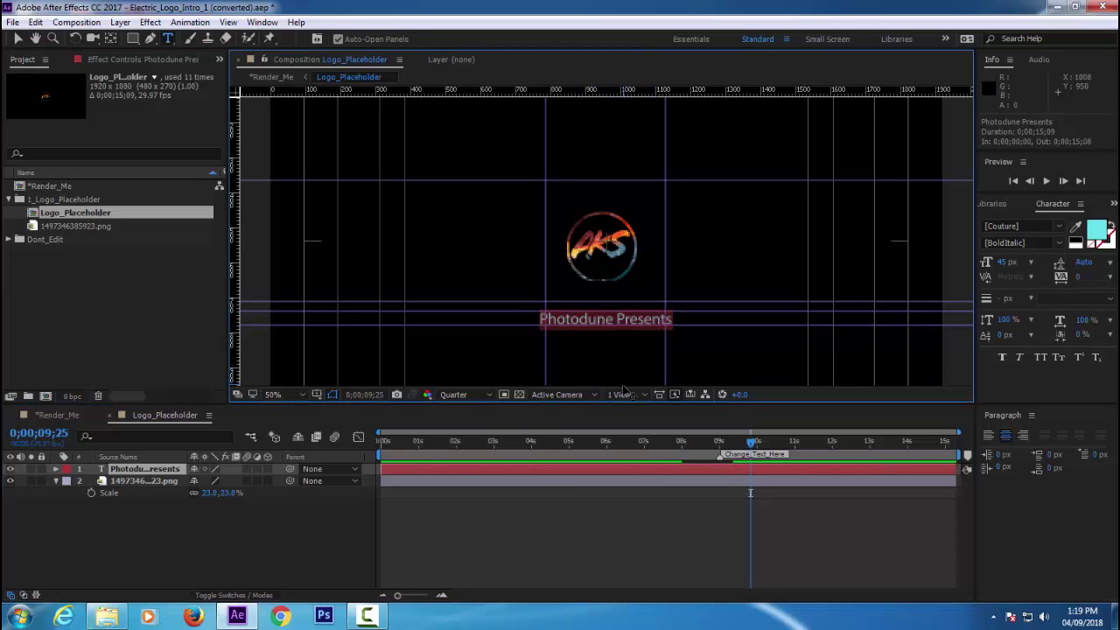
key(BackSpace)
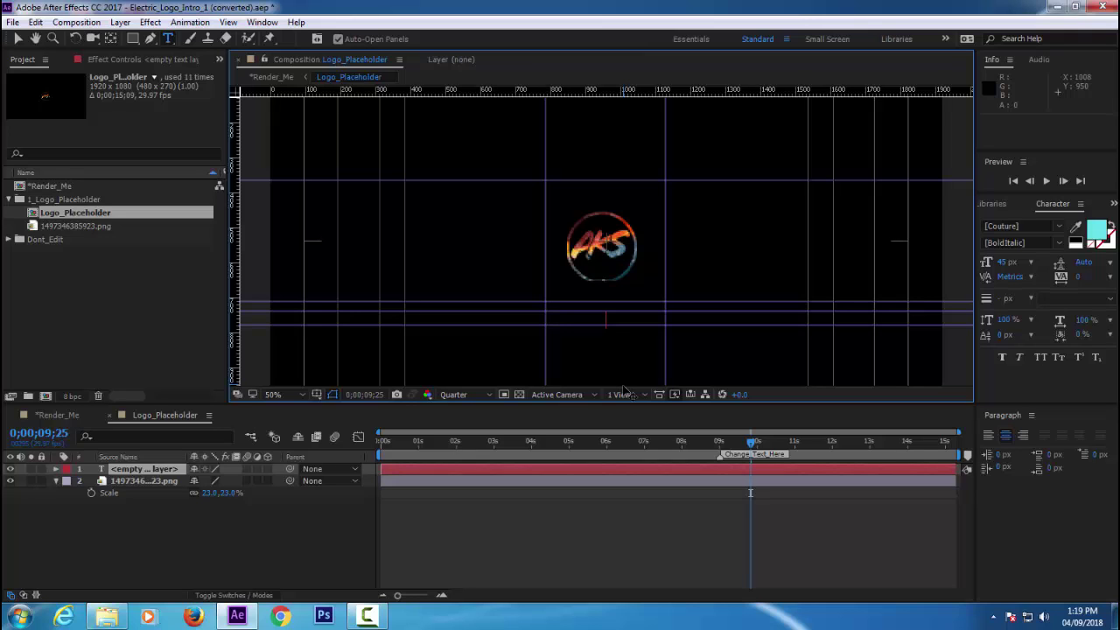
text(ACTION KA REACTION)
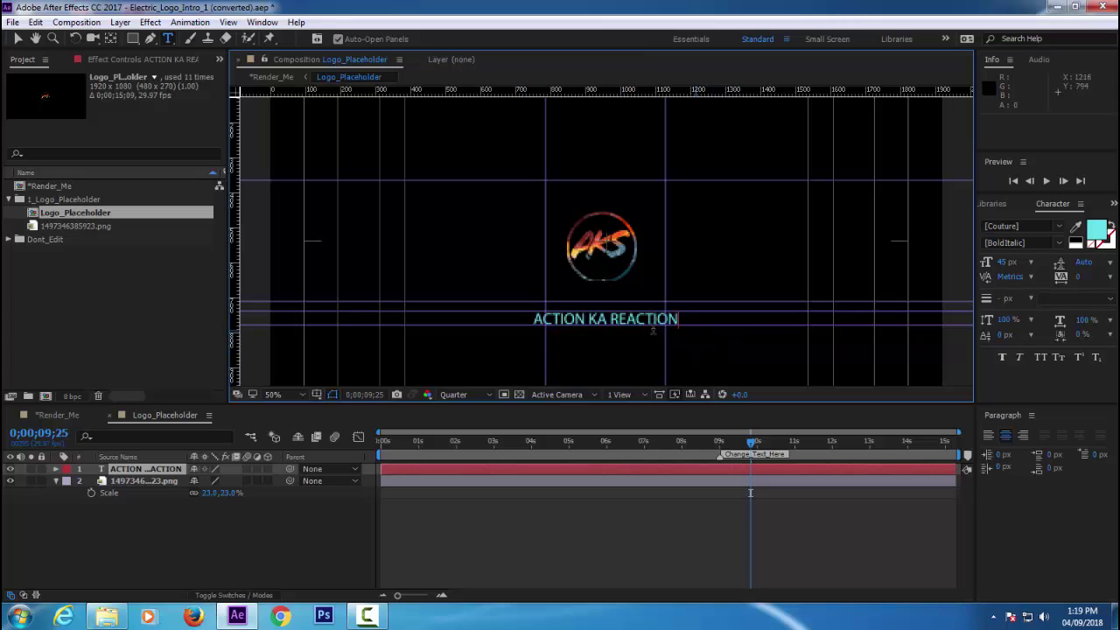
click(156, 468)
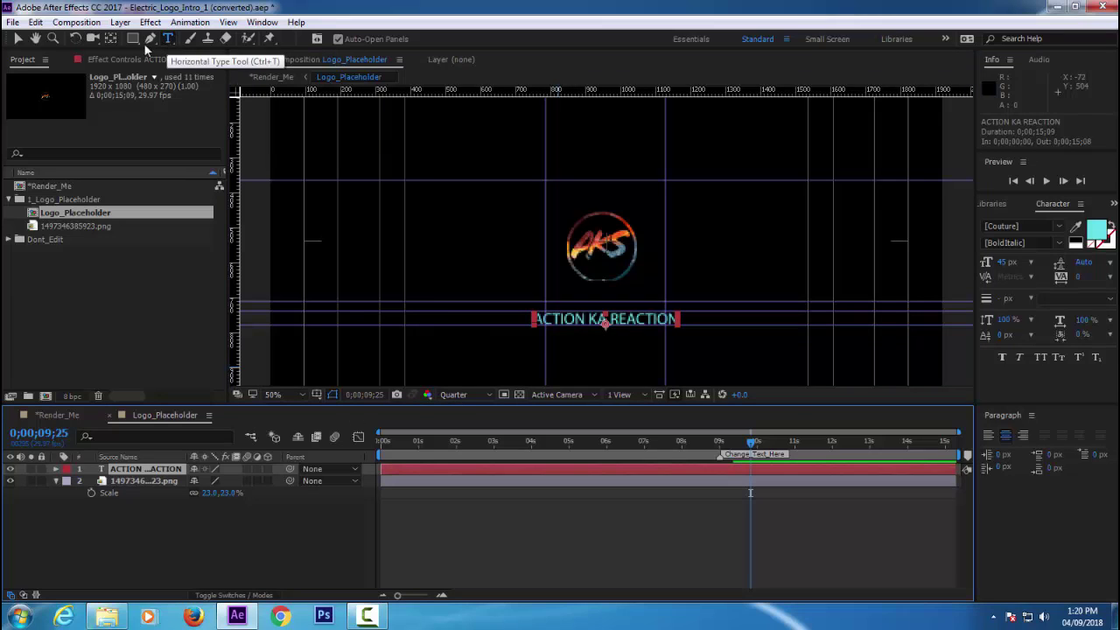
click(19, 41)
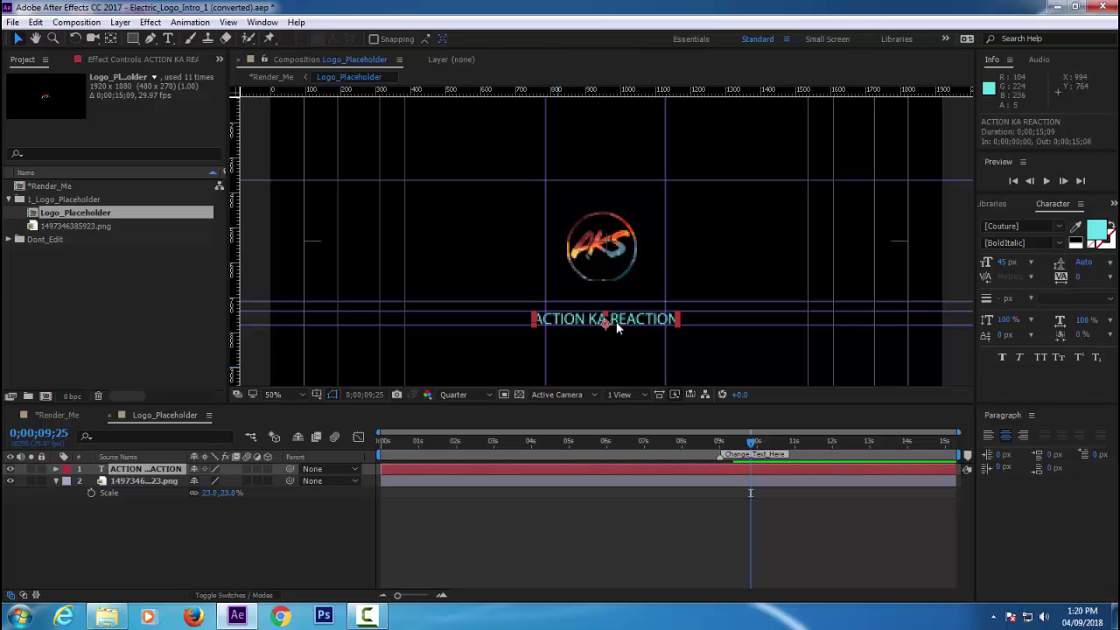
Step: Try stretching the ACTION KA REACTION text vertically to 293% and undo the scaling
drag(606, 312, 605, 311)
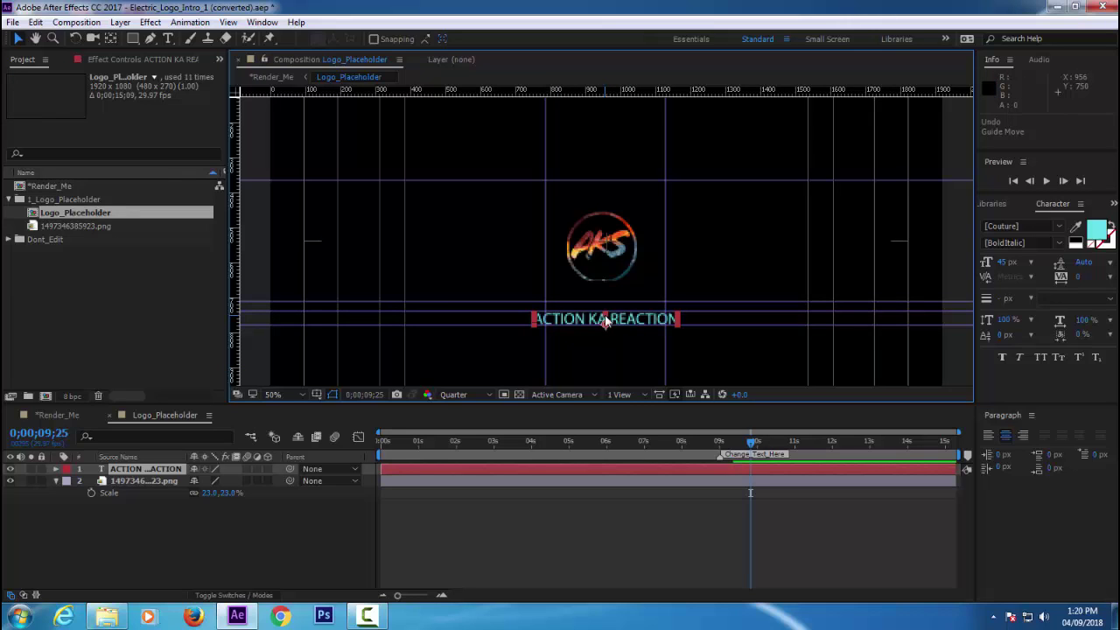
drag(605, 321, 609, 299)
key(Caps_Lock)
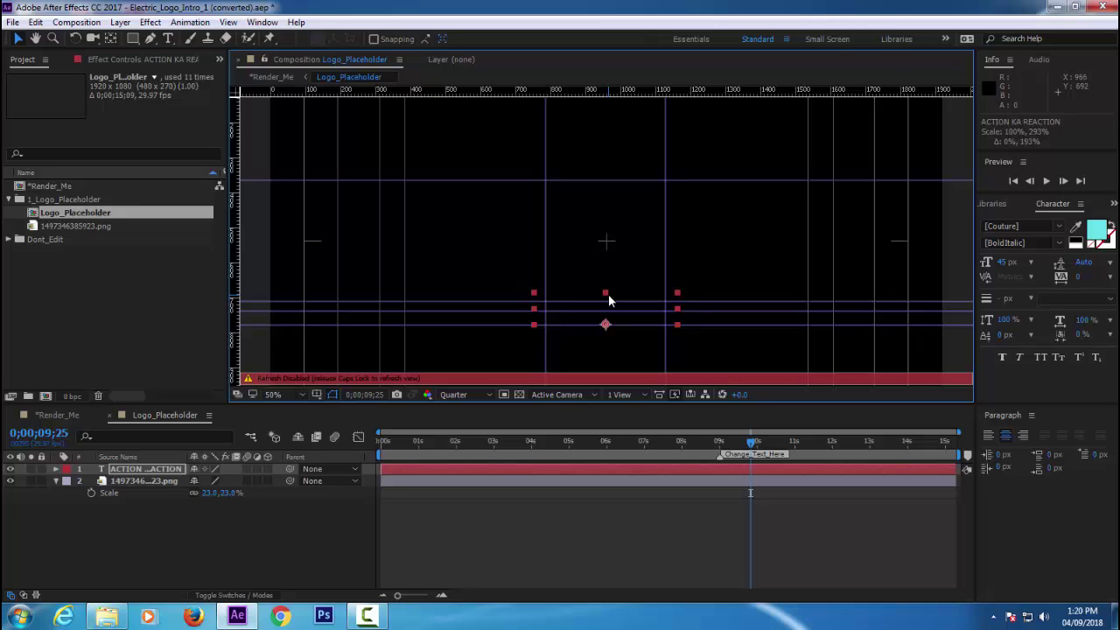
key(Caps_Lock)
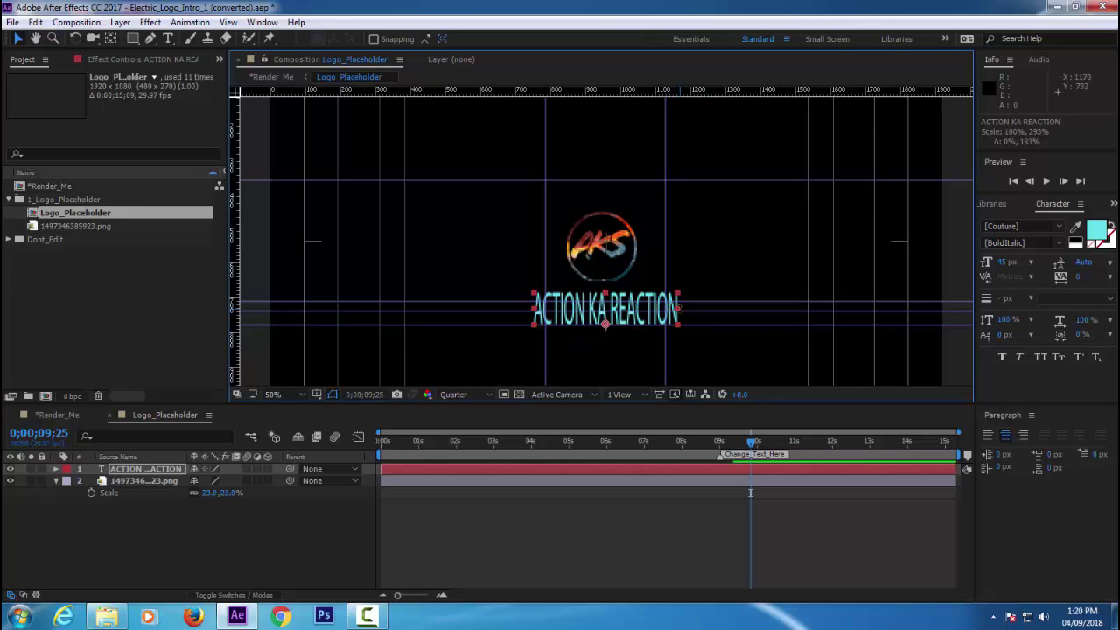
key(ctrl+z)
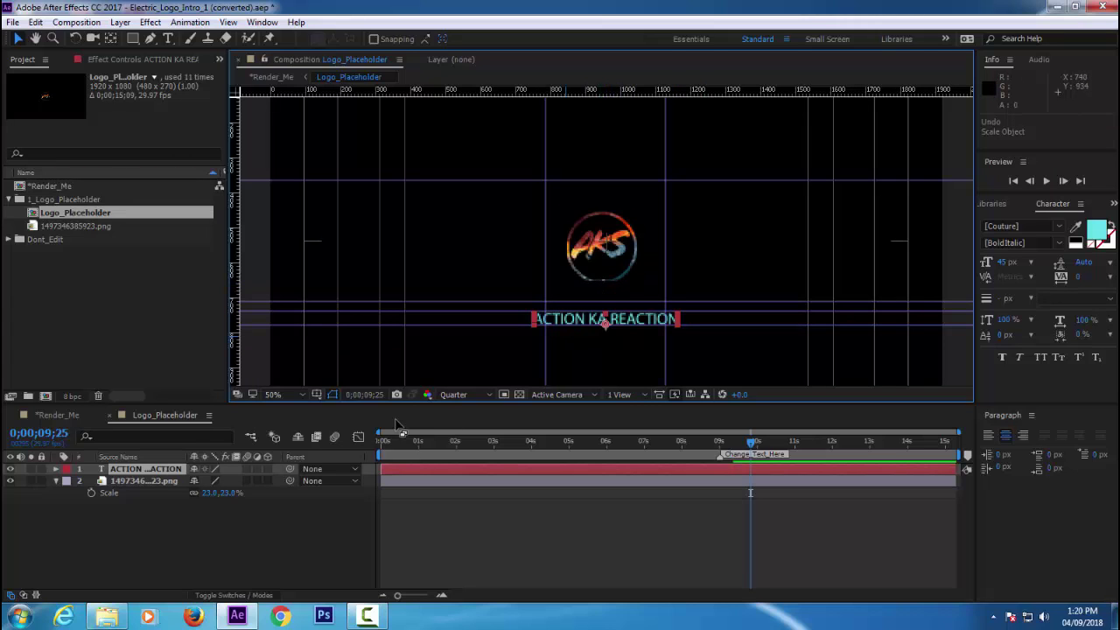
Step: Return to the Render_Me composition and preview the new title from 0;00;09;22, stopping at about 0;00;12;01
click(130, 479)
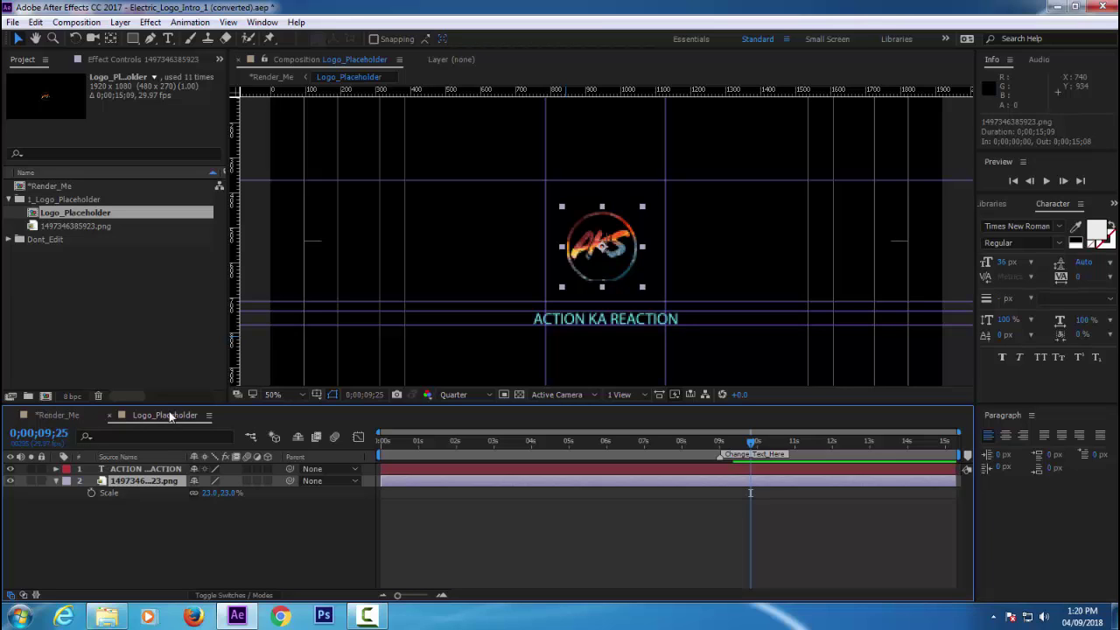
click(51, 415)
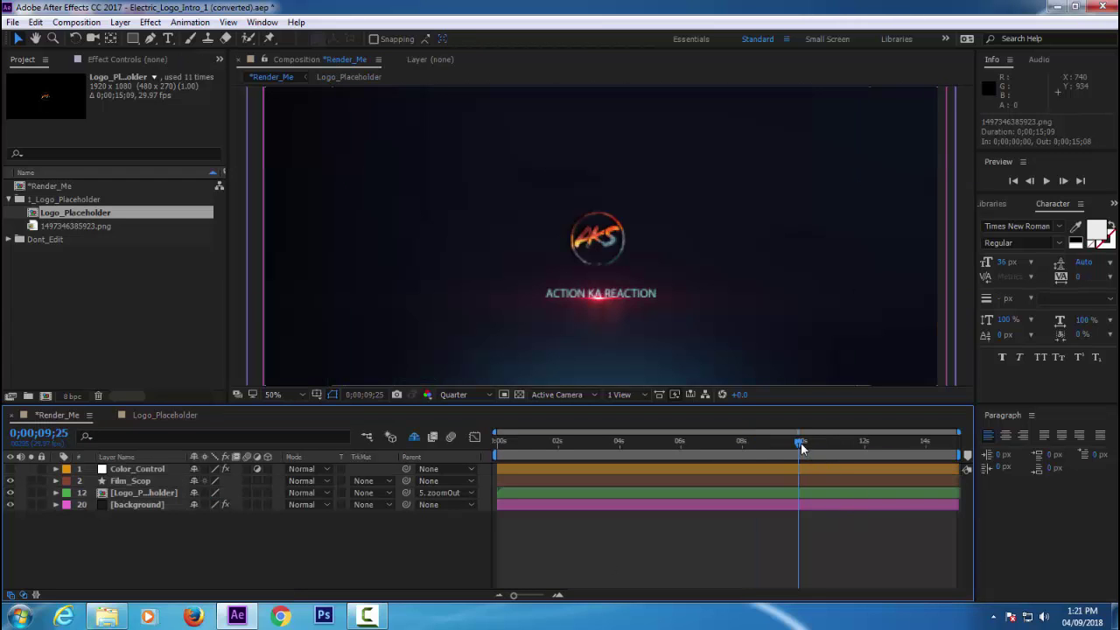
mouse_move(801, 442)
mouse_down()
mouse_move(553, 468)
mouse_move(797, 463)
mouse_up()
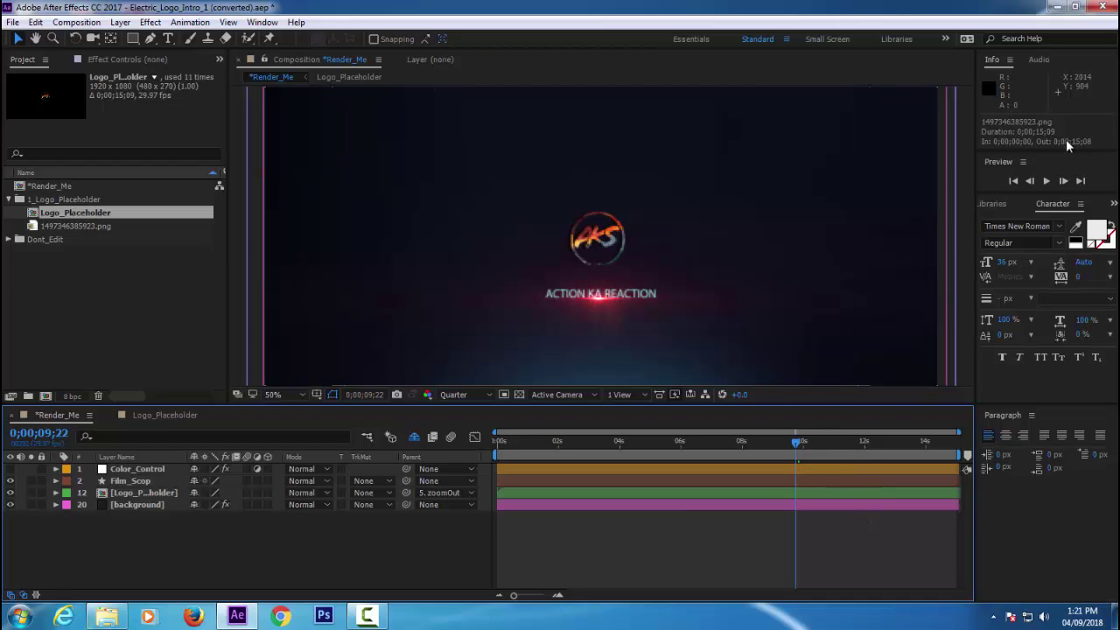
click(1045, 181)
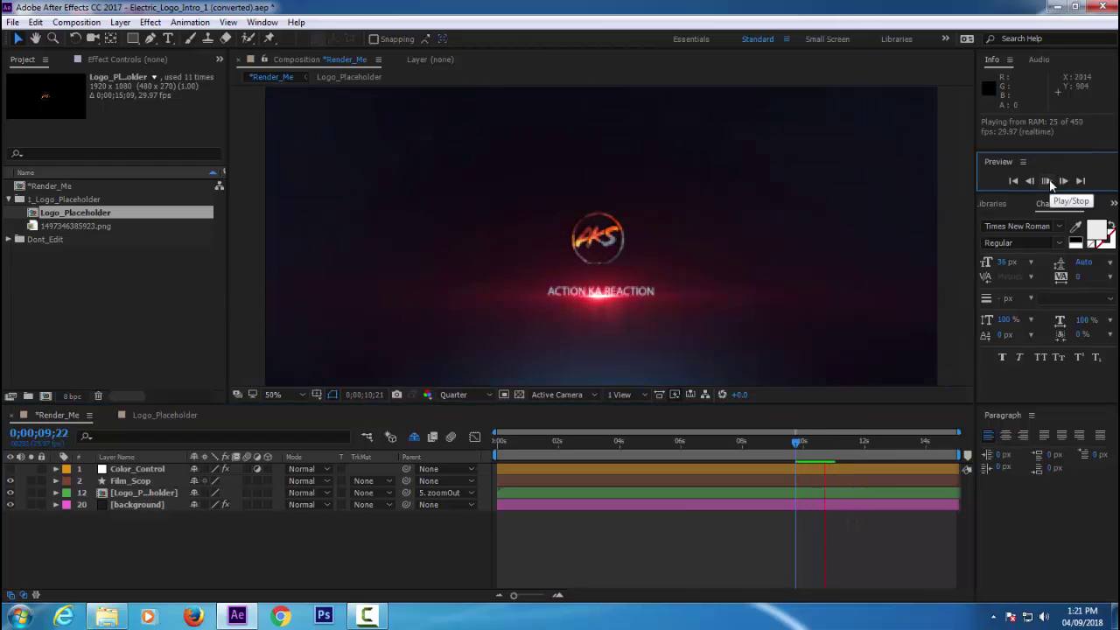
click(1044, 181)
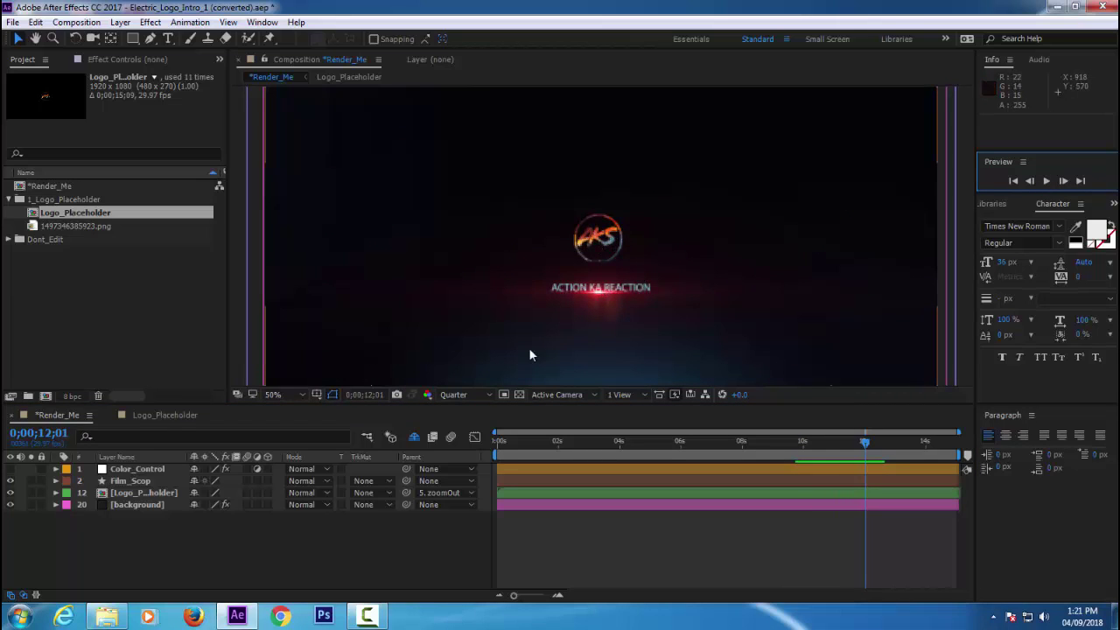
Step: Scale the logo image layer in the Logo_Placeholder composition to 39%
click(162, 415)
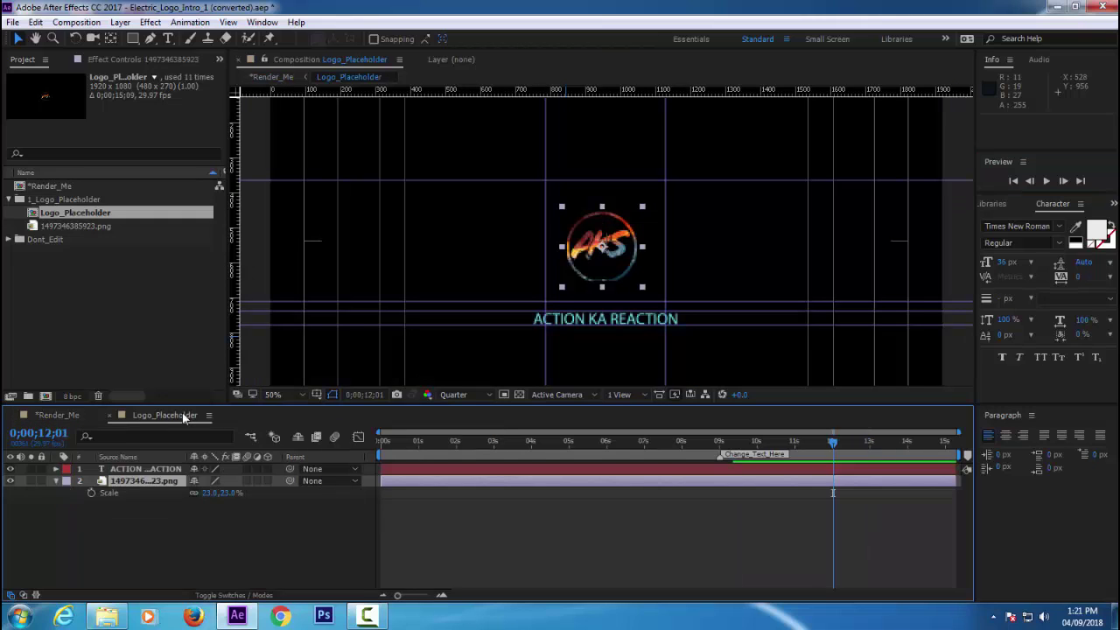
click(137, 482)
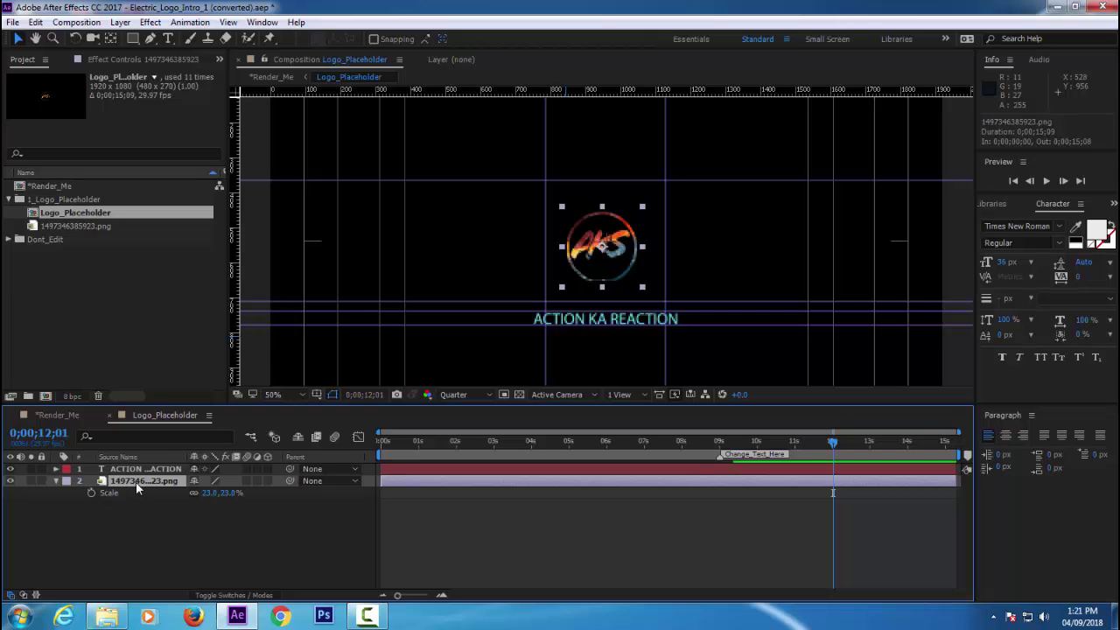
key(s)
key(s)
drag(223, 492, 234, 494)
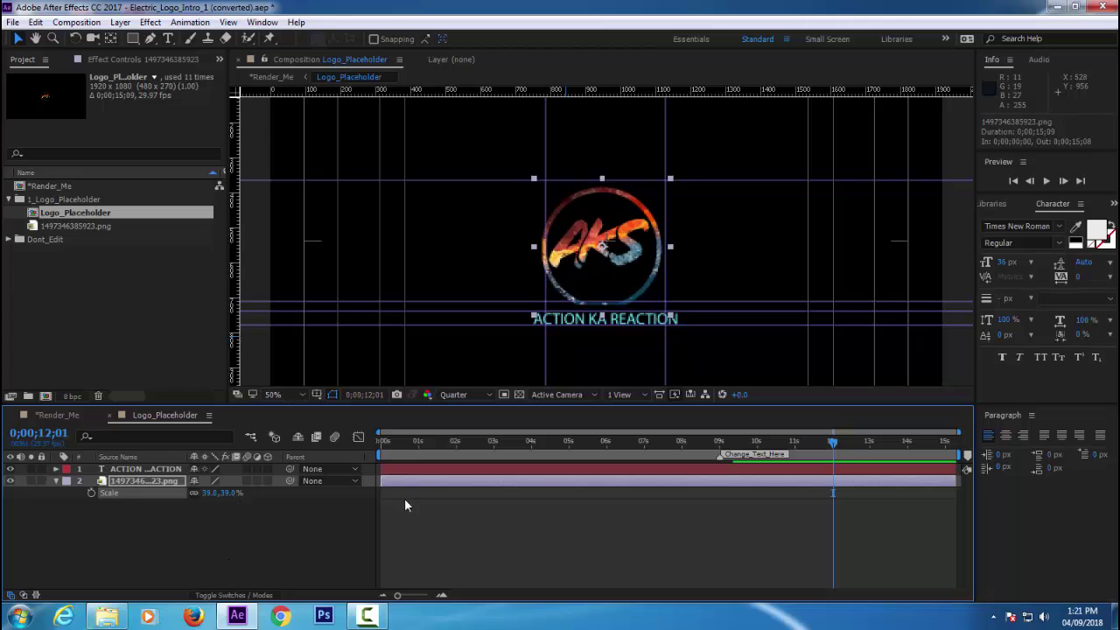
Step: Return to the Render_Me composition, set its preview resolution to Full and move the current time to 0;00;00;00
click(55, 416)
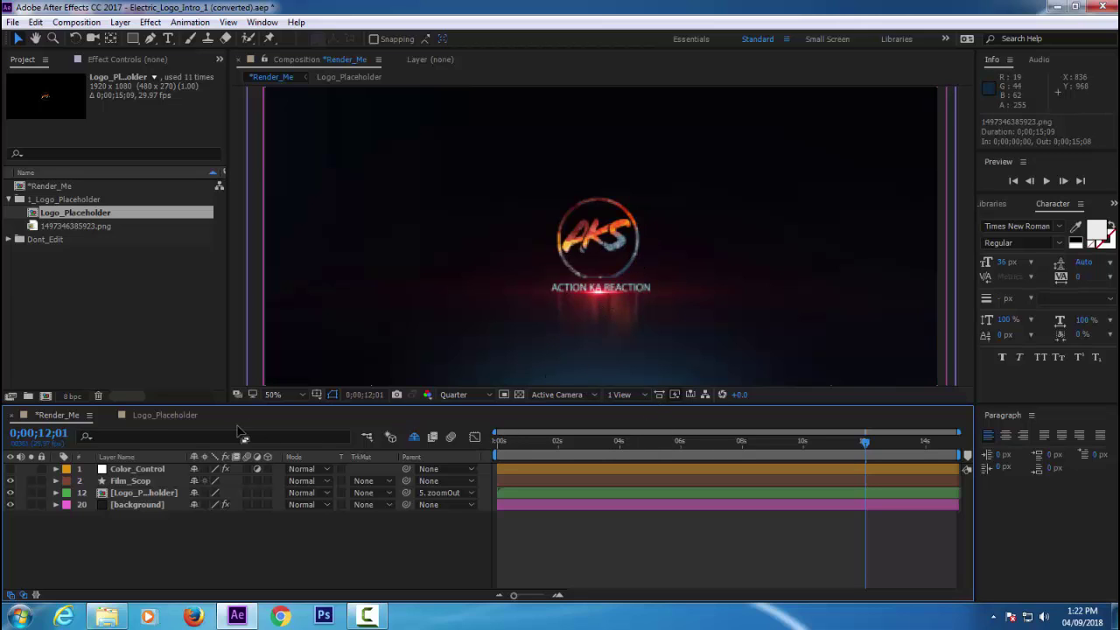
click(465, 394)
click(468, 426)
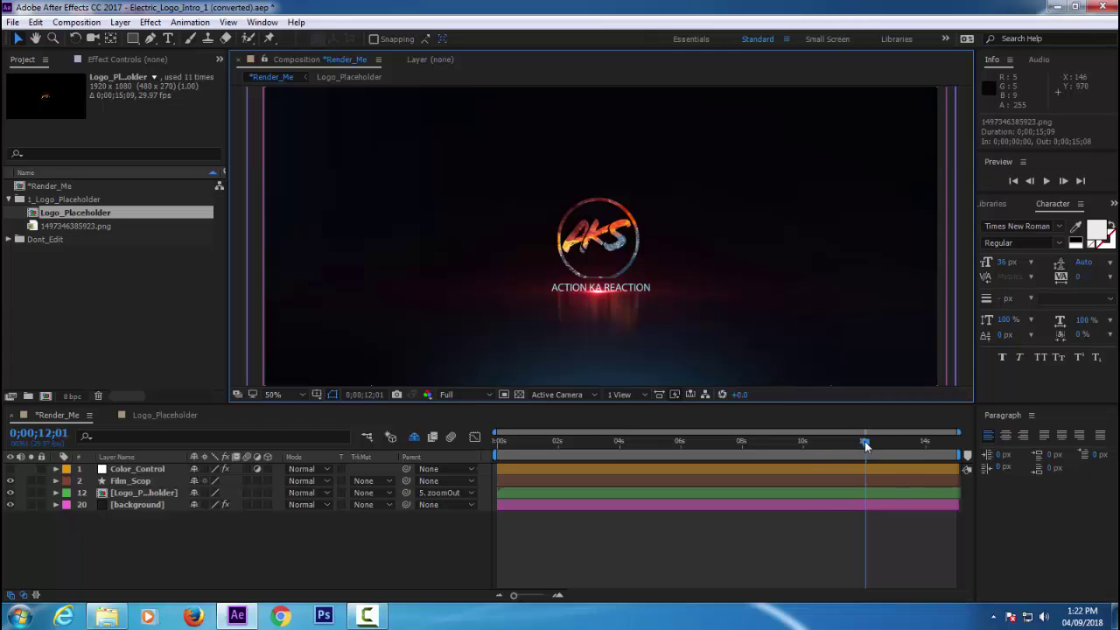
drag(864, 440, 496, 469)
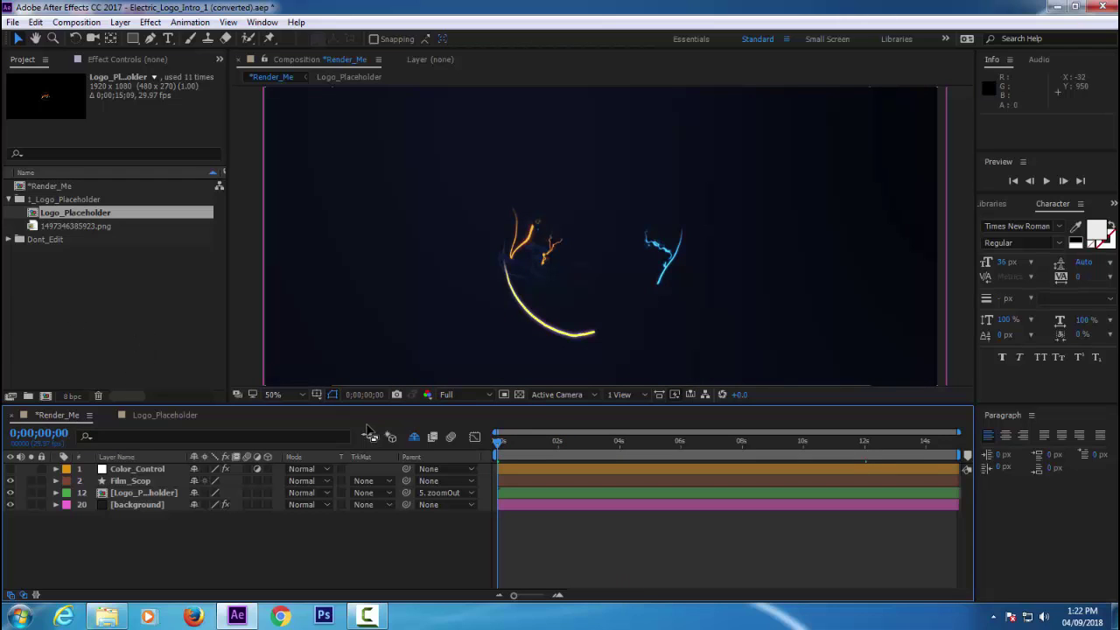
drag(499, 442, 469, 459)
click(161, 413)
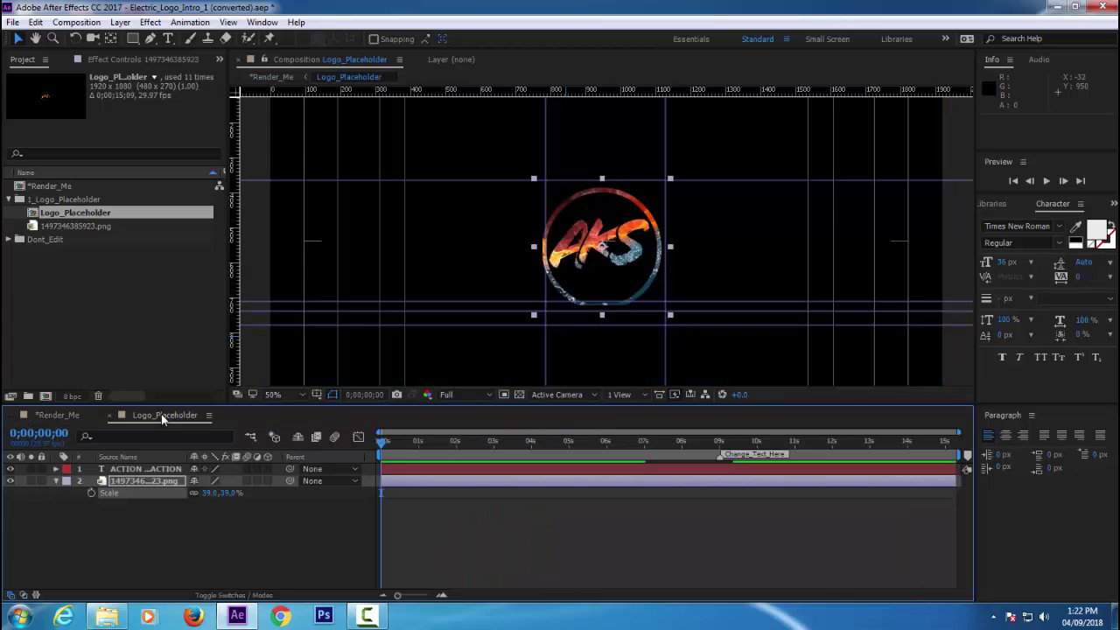
click(48, 414)
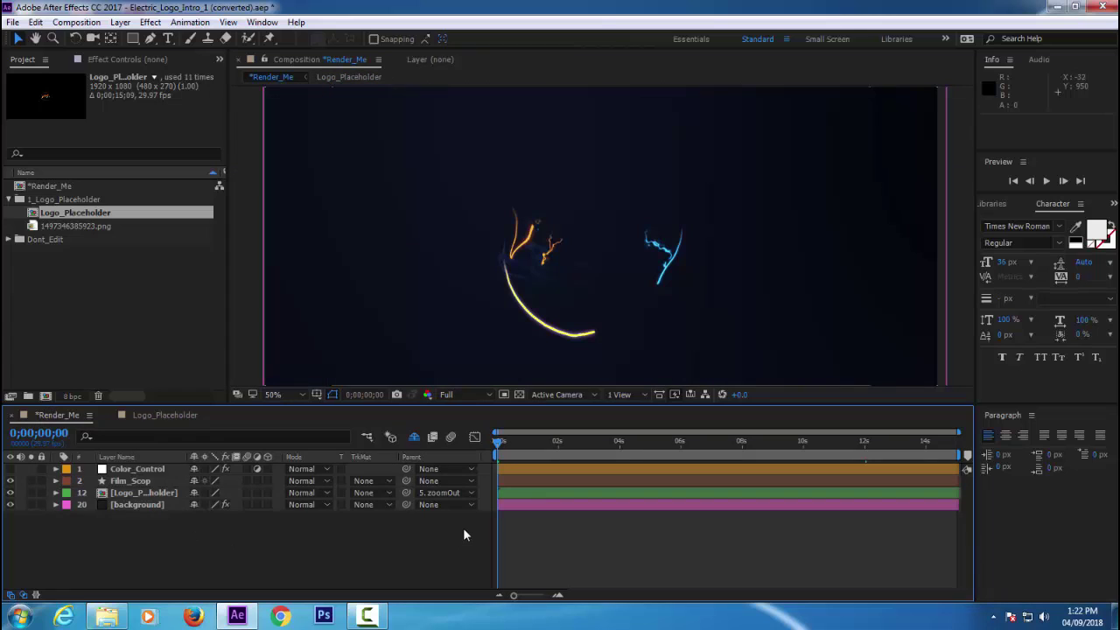
Step: Add the Render_Me composition to the render queue and set its output module format to QuickTime
click(68, 23)
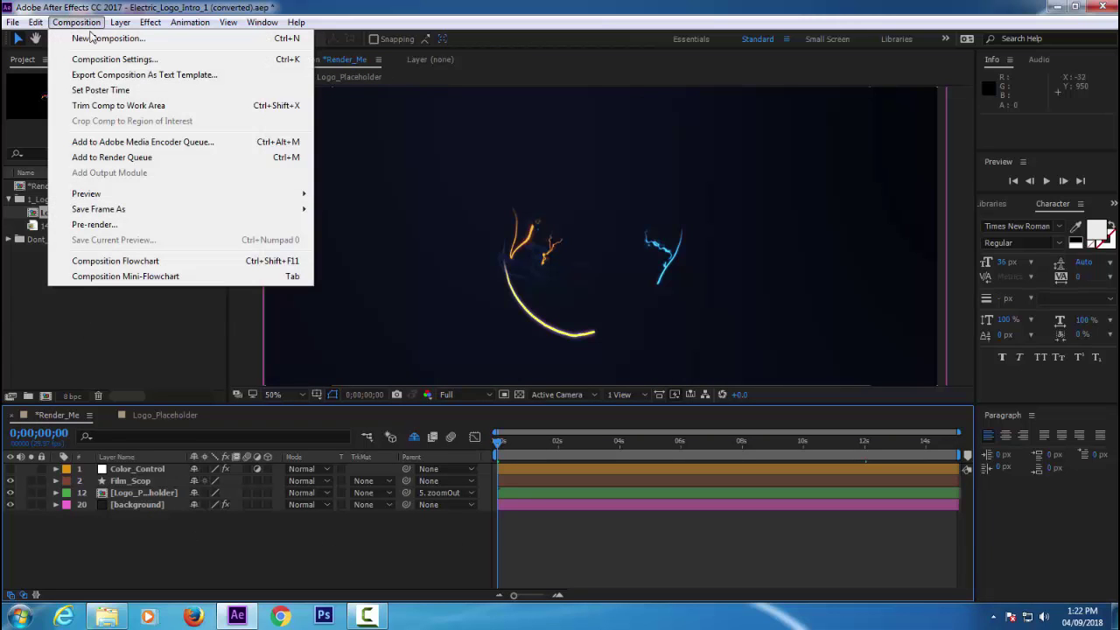
click(111, 157)
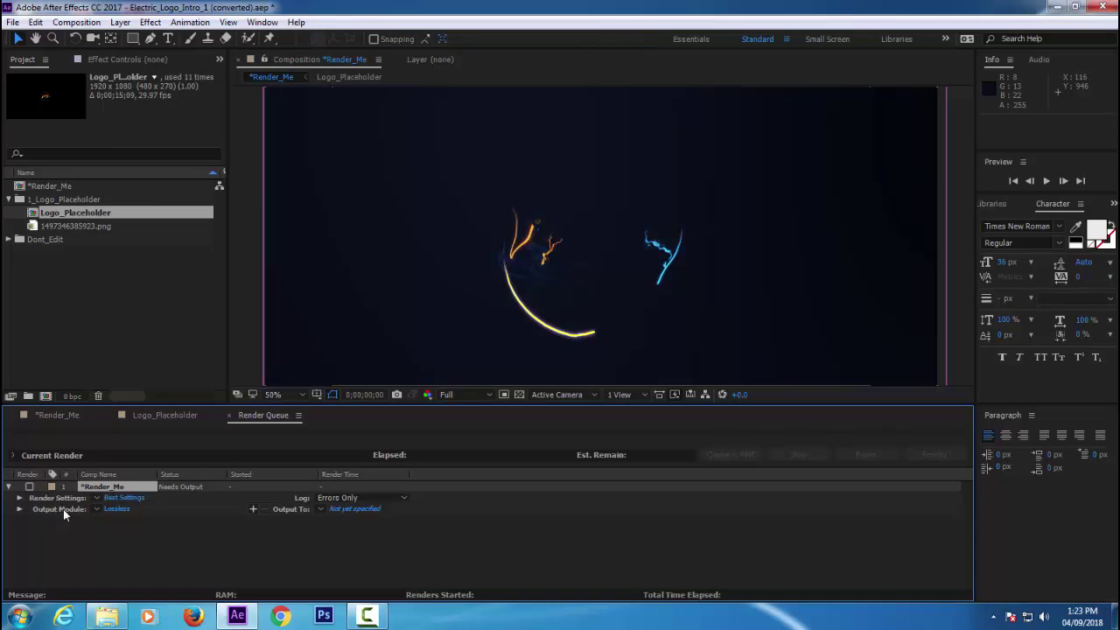
click(117, 508)
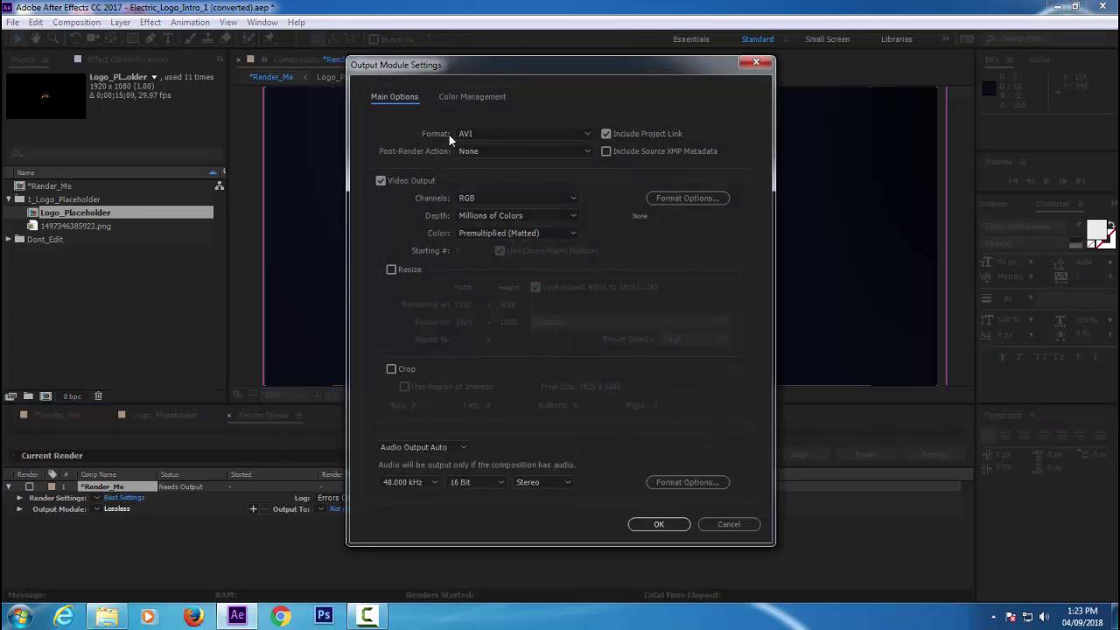
click(589, 134)
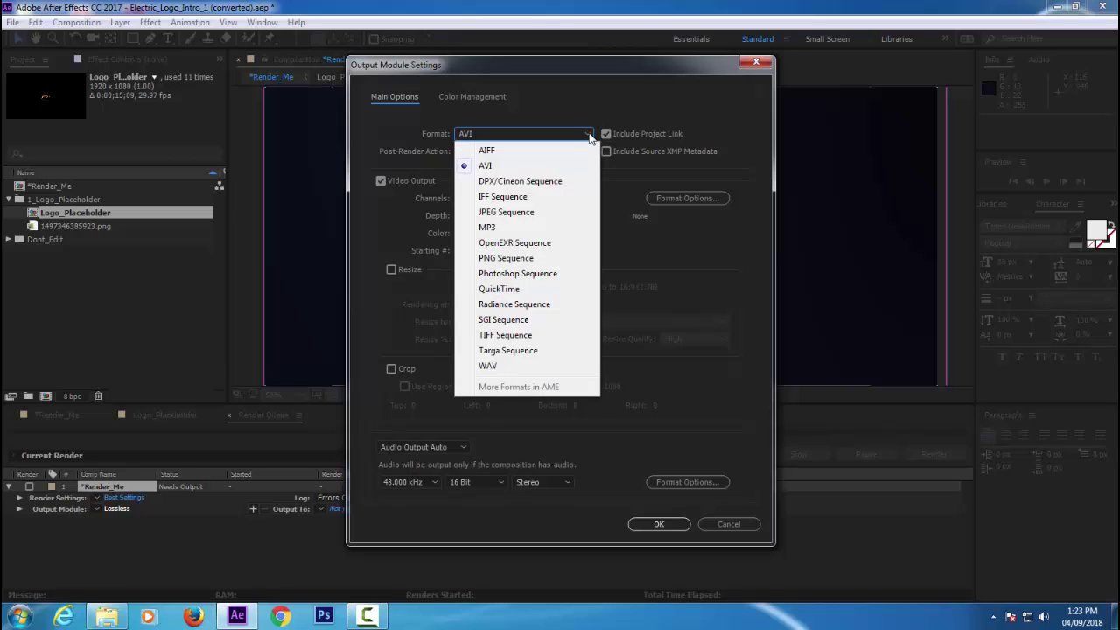
click(500, 289)
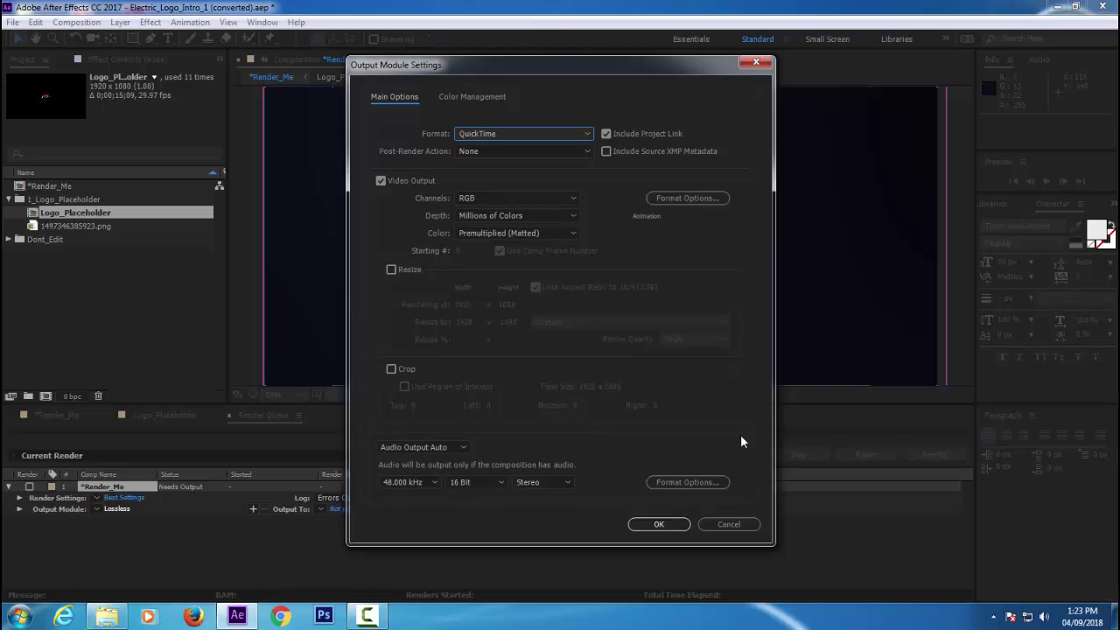
Step: Set the QuickTime video codec to H.264 and accept the output module settings
click(687, 200)
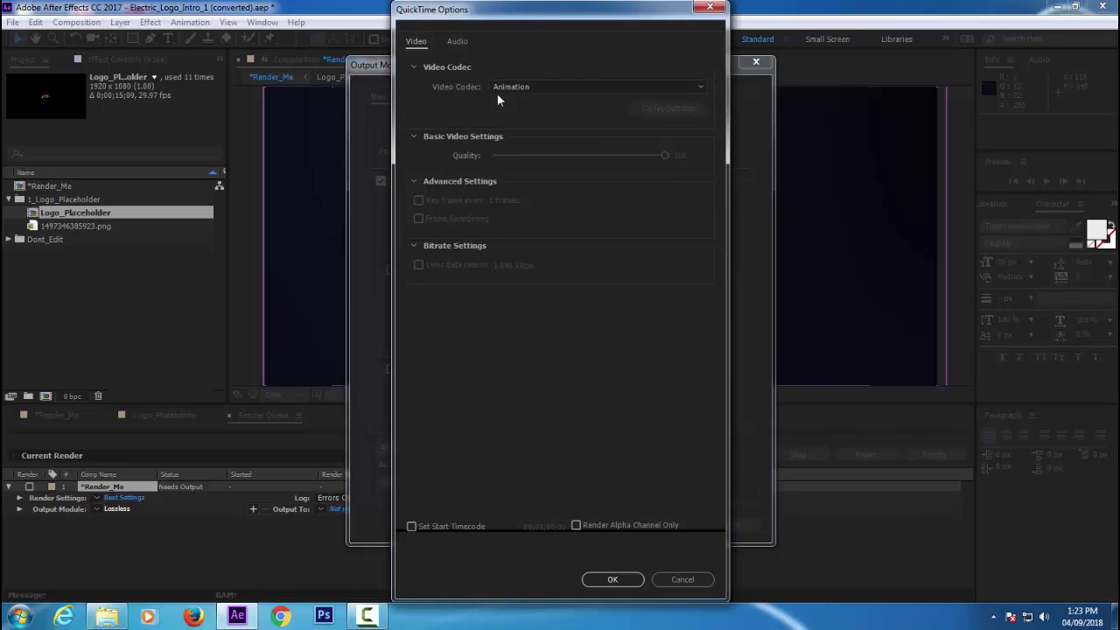
click(701, 88)
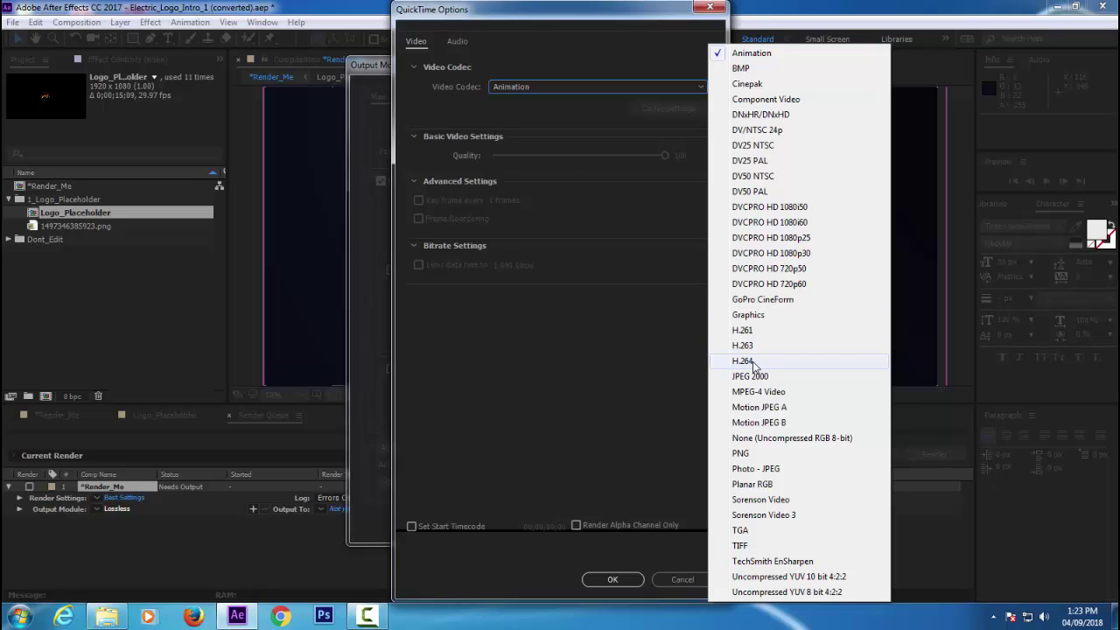
click(743, 362)
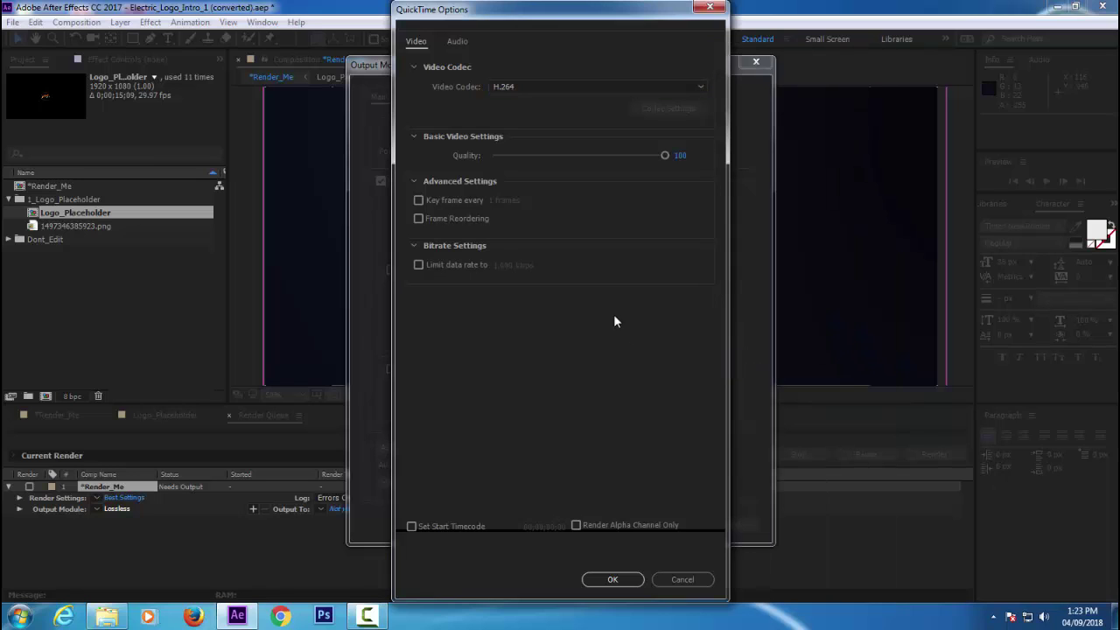
click(695, 85)
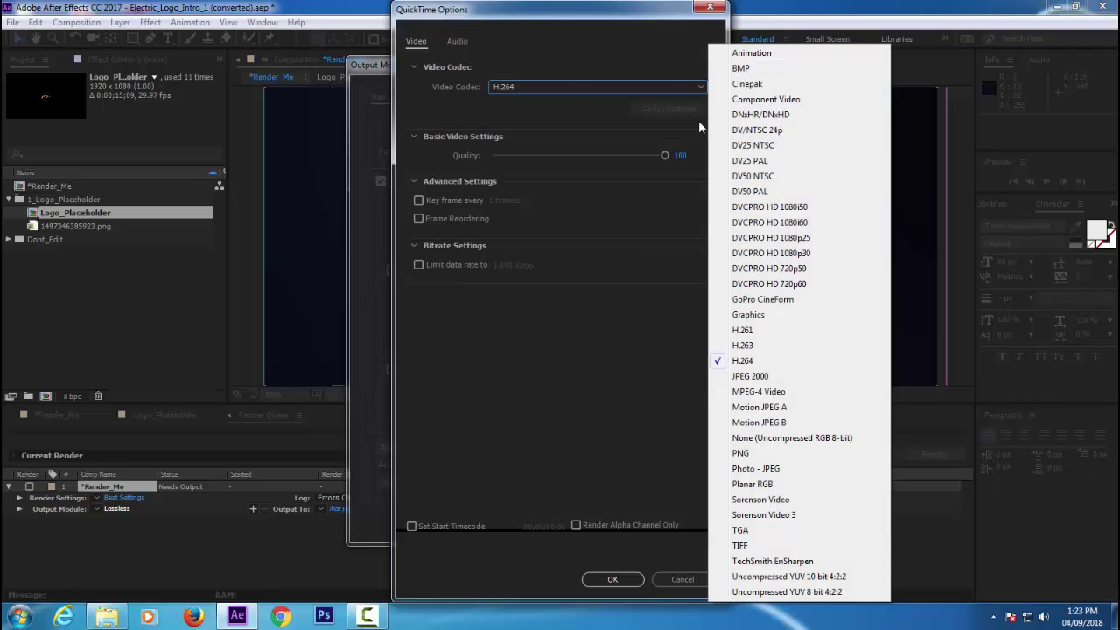
click(741, 361)
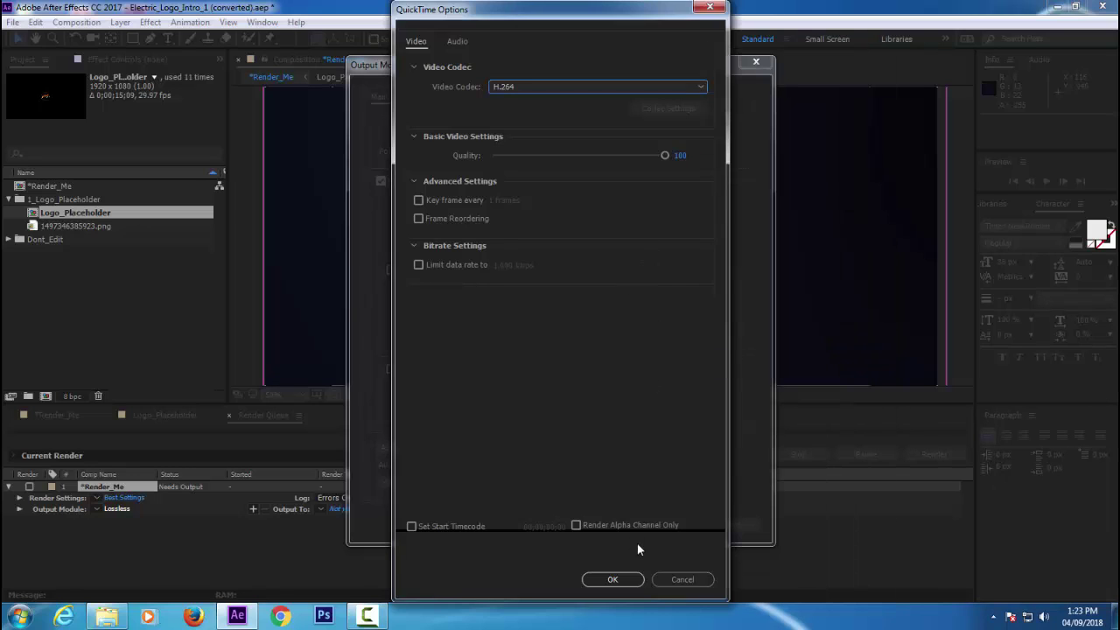
click(617, 579)
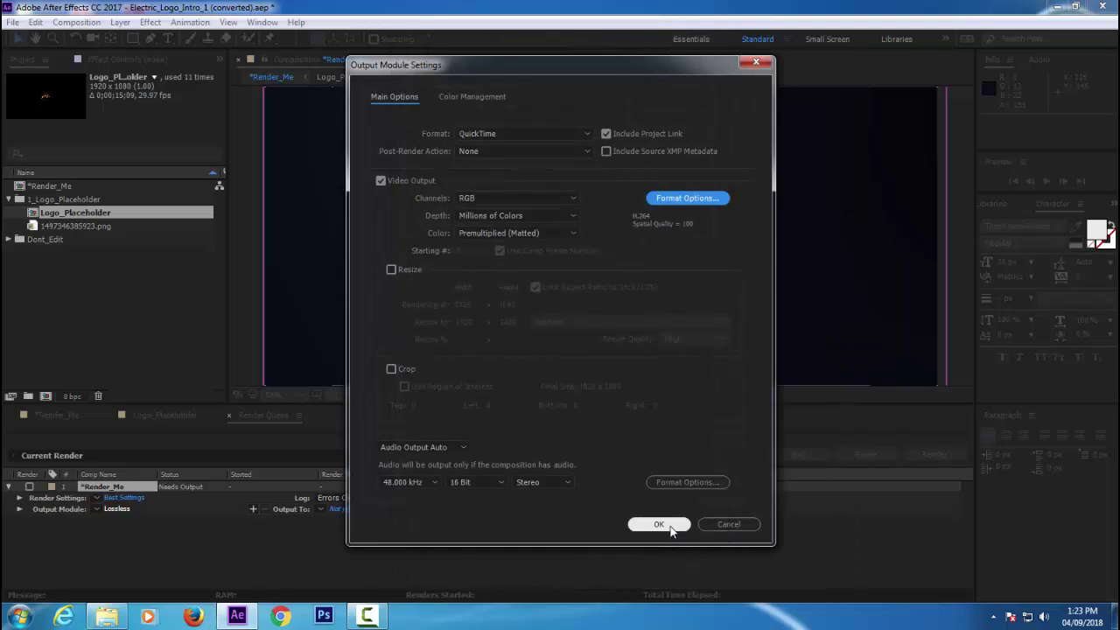
click(670, 526)
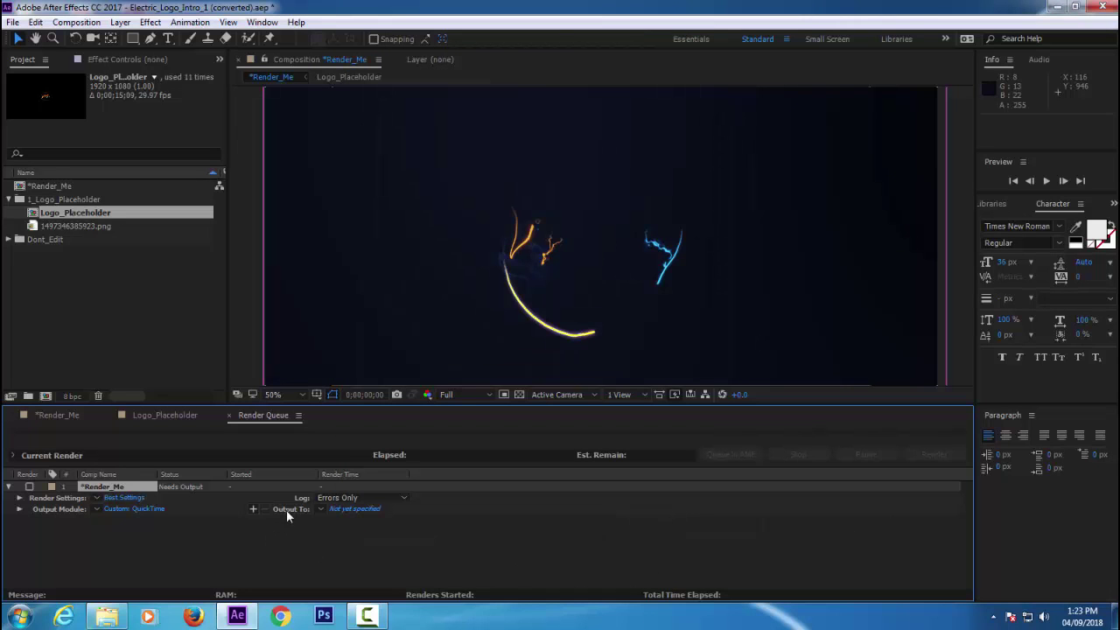
Step: Set the render output to a QuickTime file named aks intro on the Desktop and start rendering
click(360, 508)
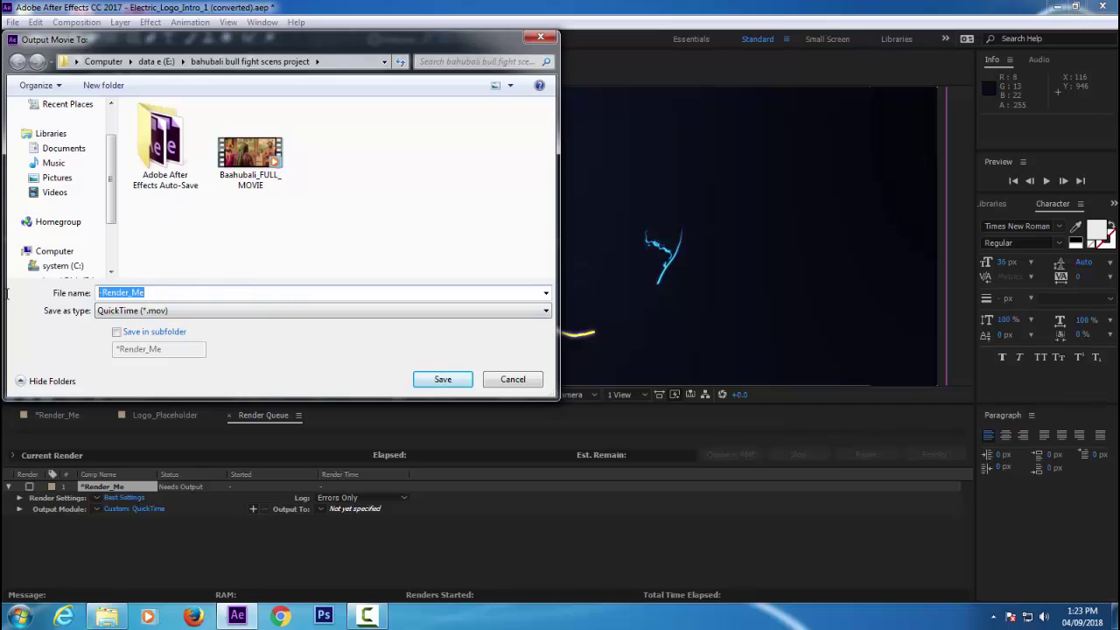
text(aks intro)
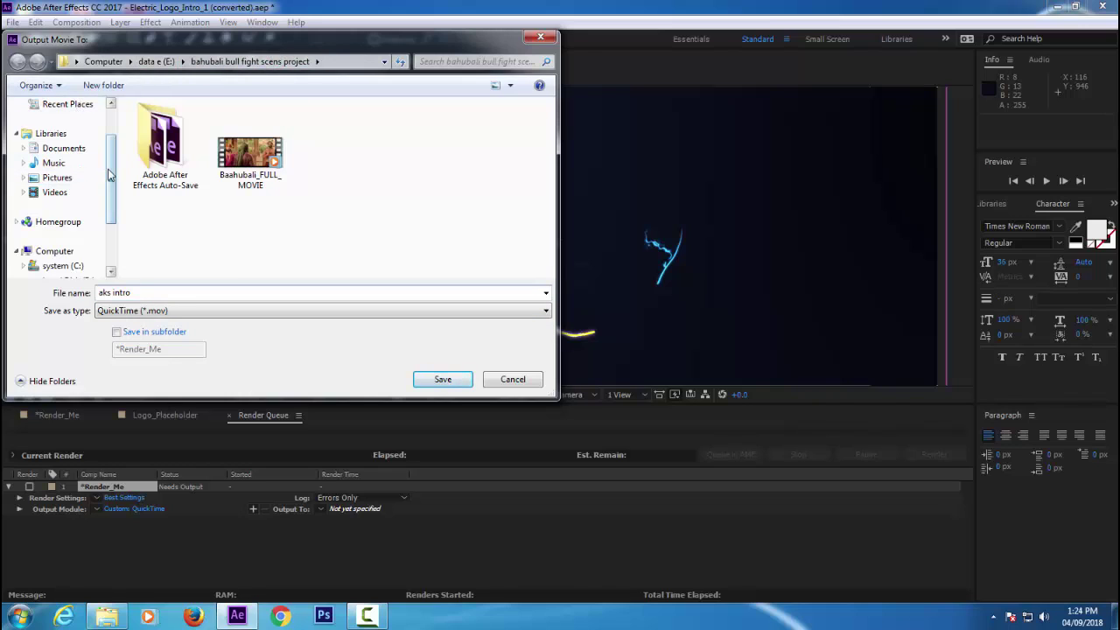
scroll(109, 175, up, 3)
click(65, 128)
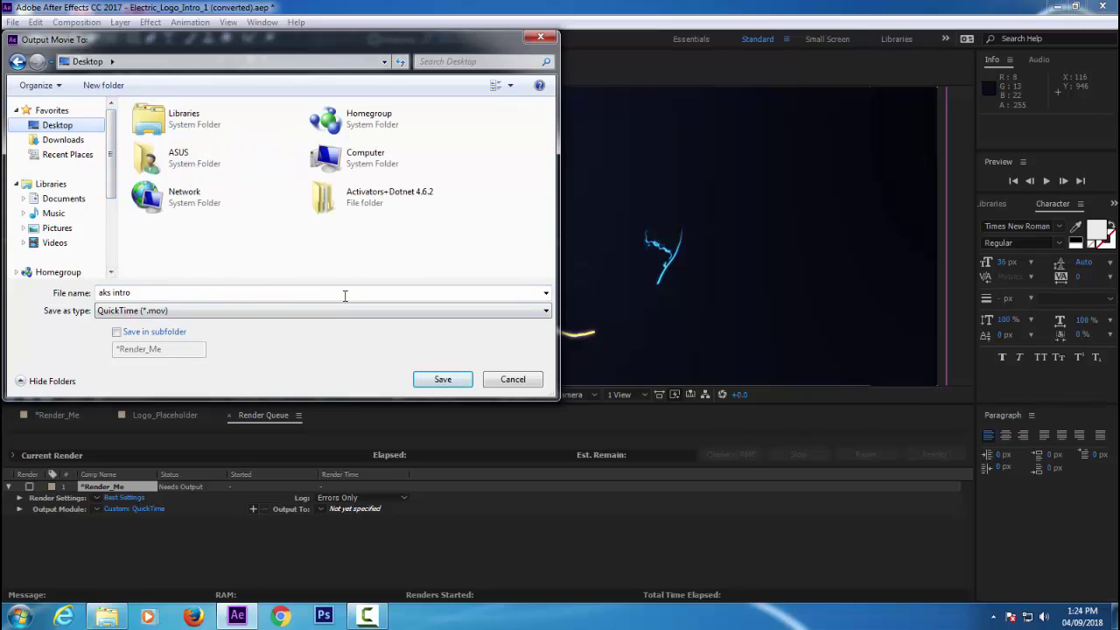
click(454, 381)
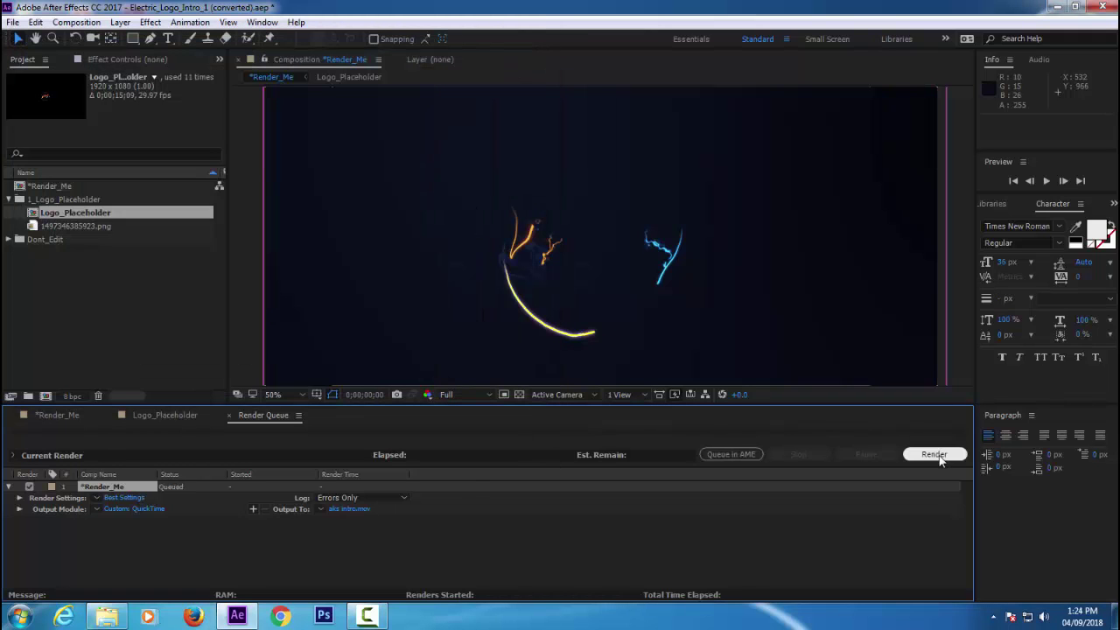
click(936, 455)
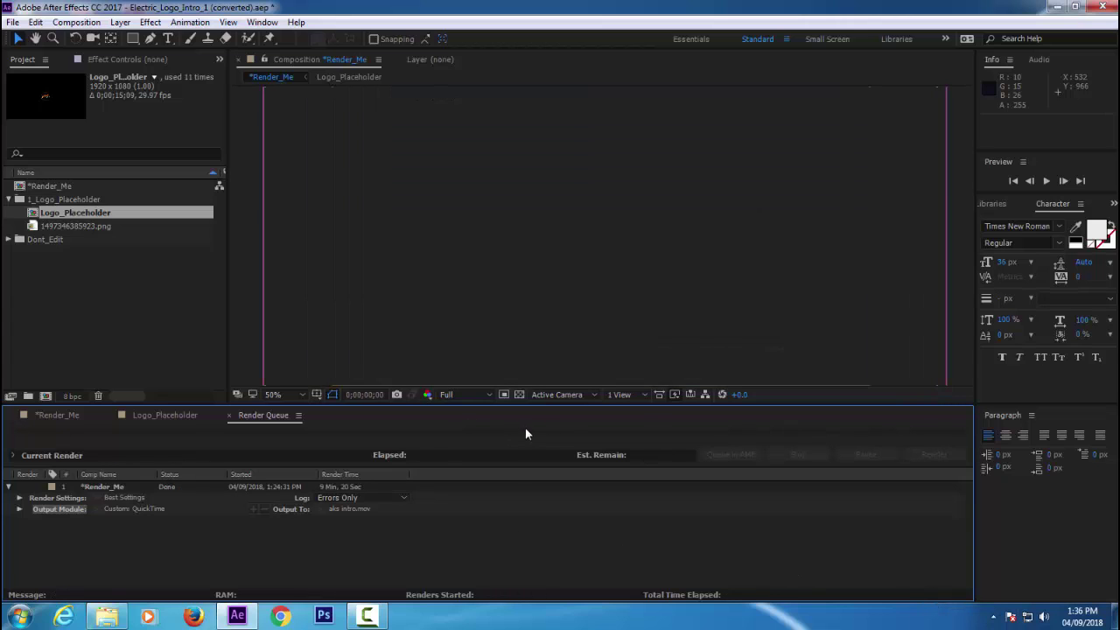
Step: Go to the Windows desktop, move the aks intro file into open space and play the rendered movie through
click(1065, 9)
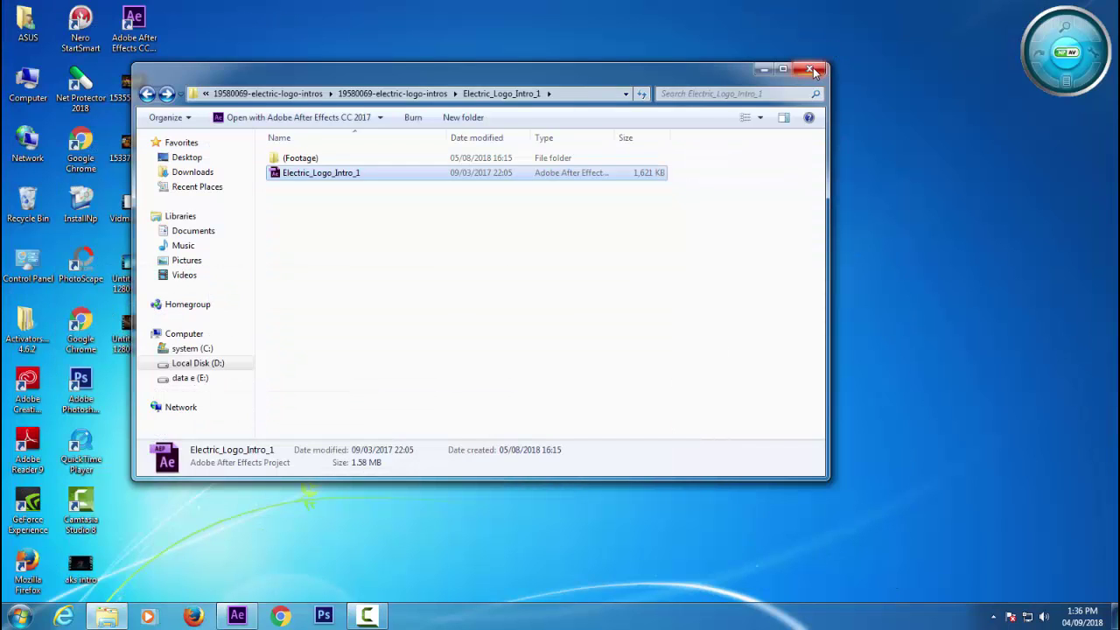
click(811, 70)
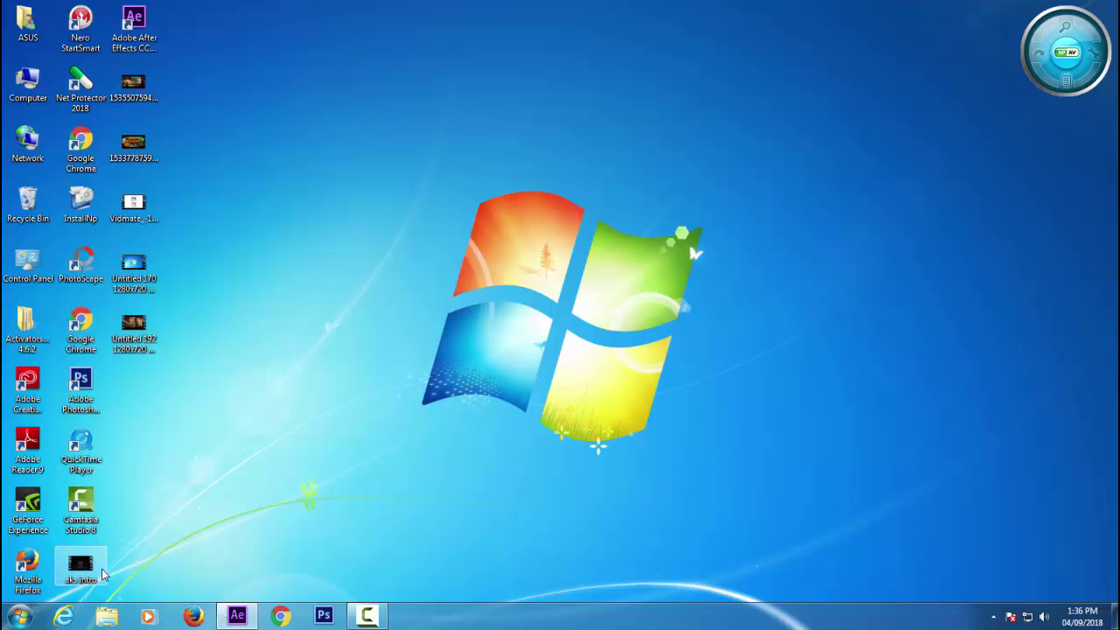
drag(101, 573, 457, 199)
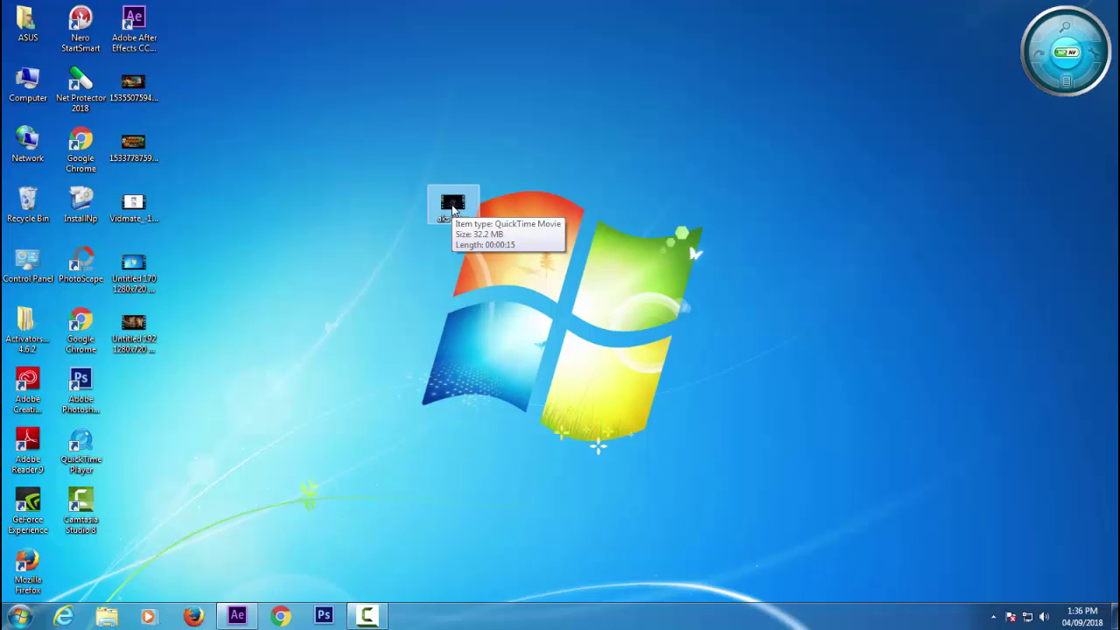
double_click(453, 206)
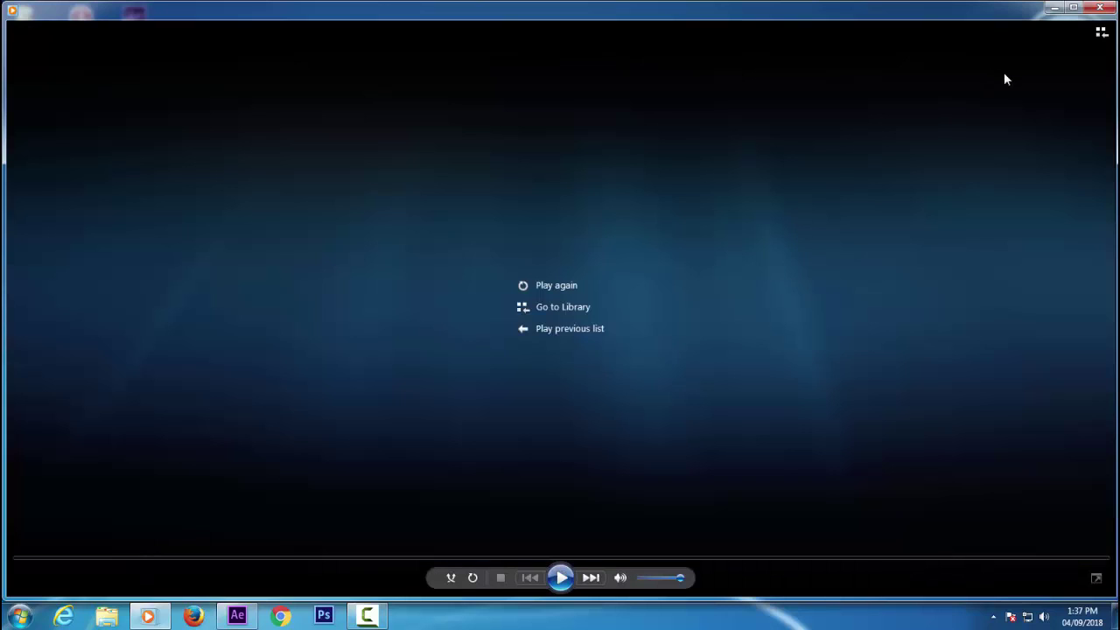
click(1099, 7)
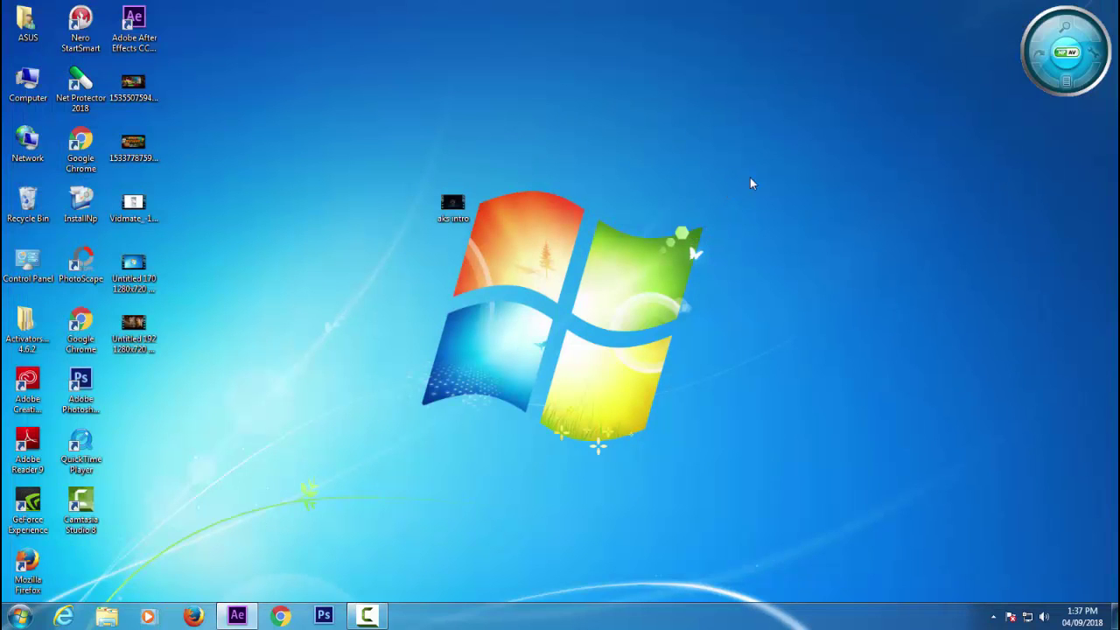
right_click(698, 119)
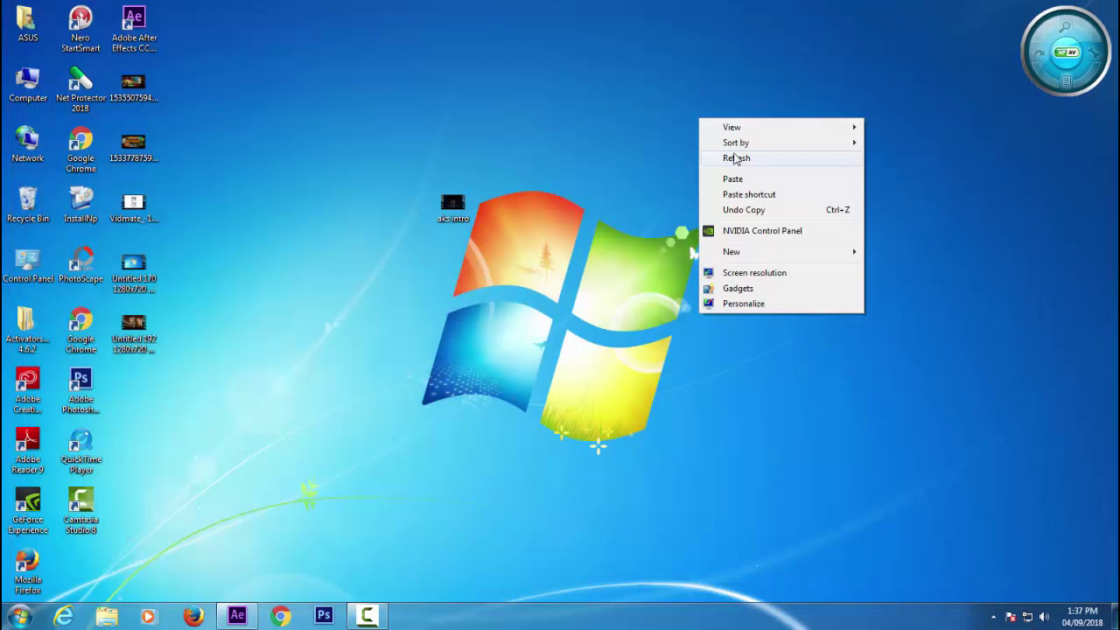
right_click(668, 84)
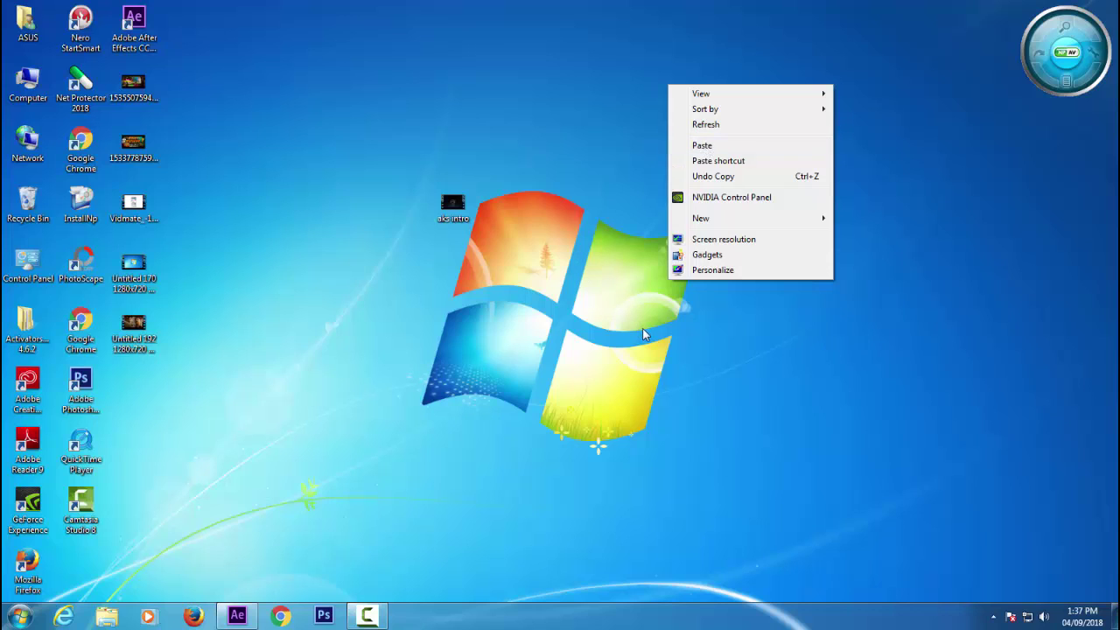
click(711, 346)
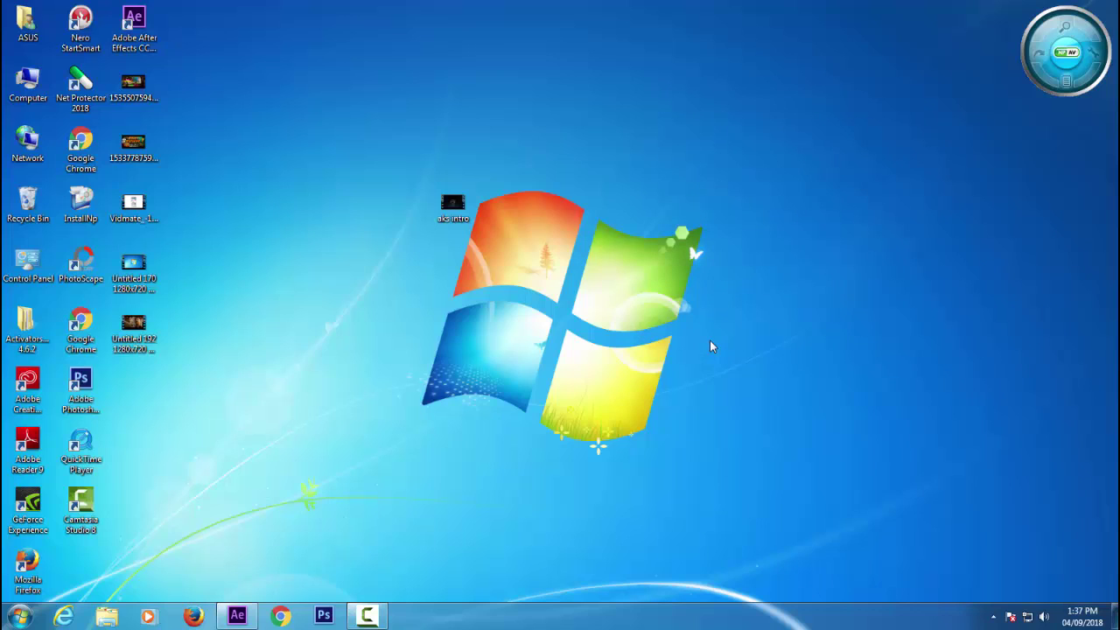